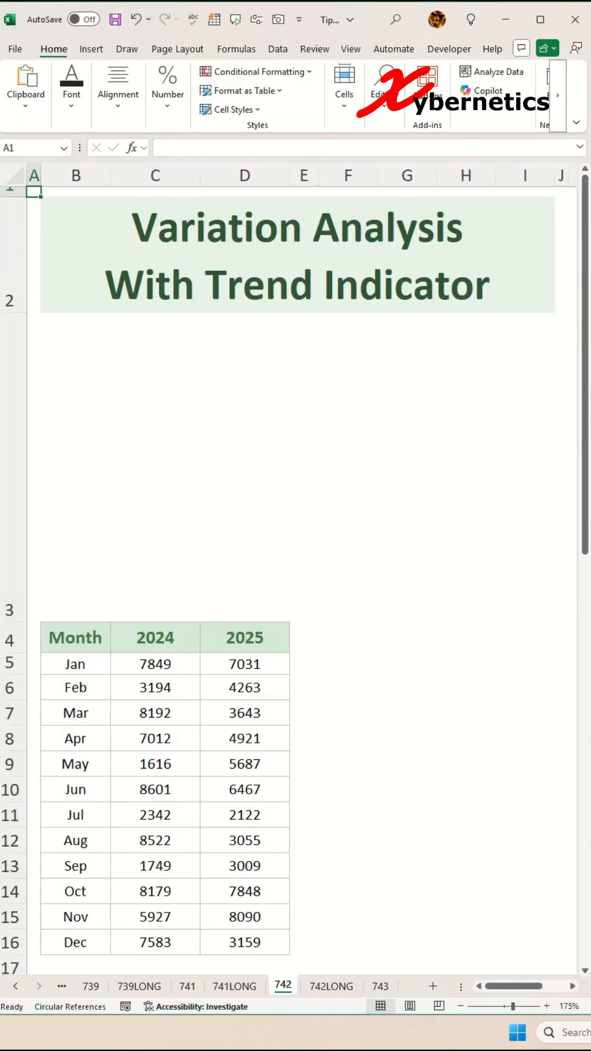
- Add a Diff+ header in F4 with =MAX(D5-C5,0) in F5 for January's rise
click(469, 468)
click(358, 639)
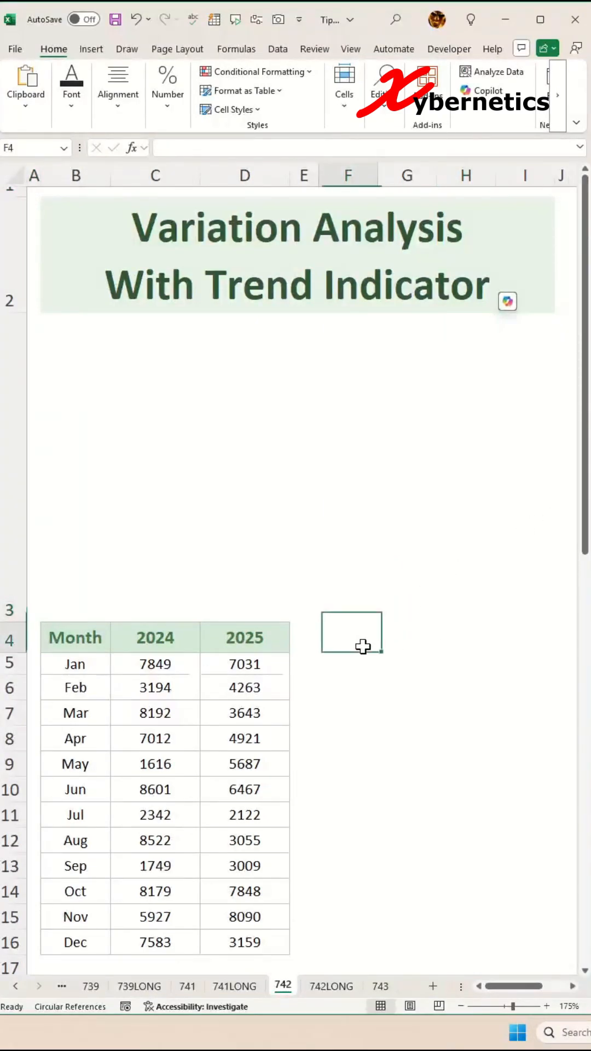
text(Diff+)
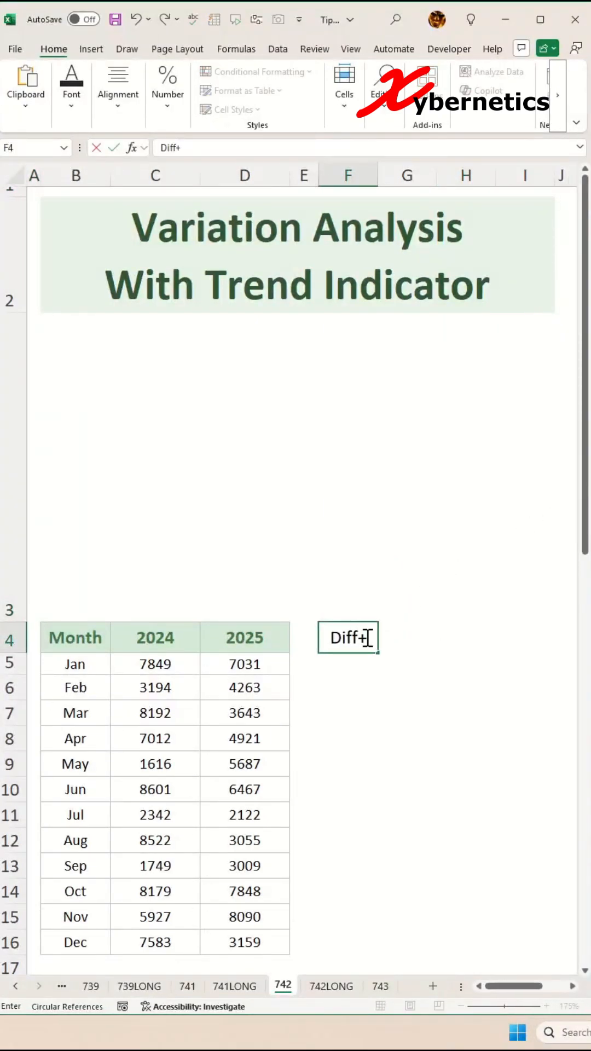
key(Return)
text(=M)
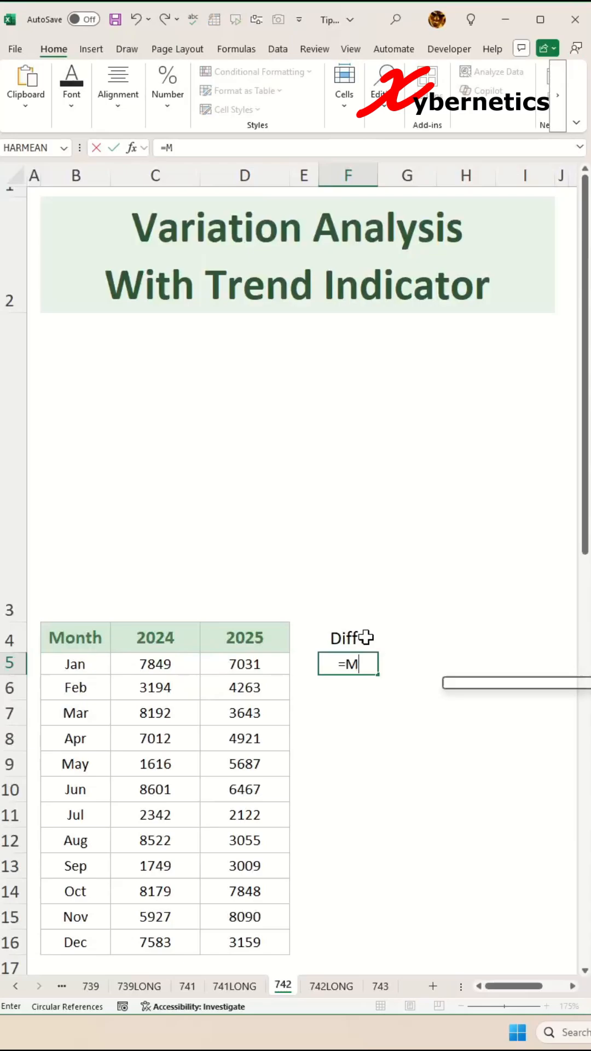
text(AX(D5)
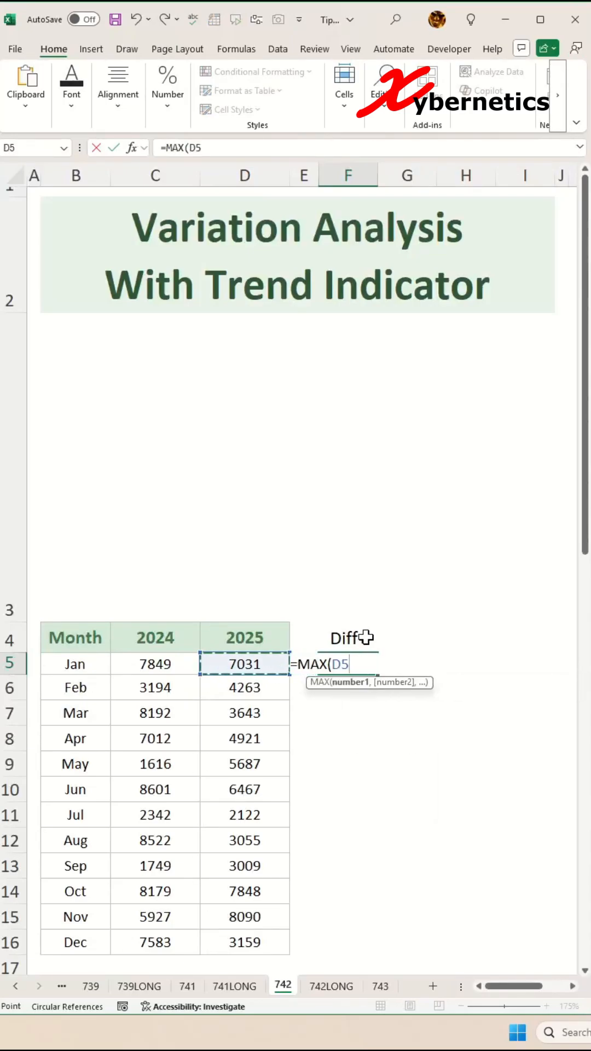
text(-C5)
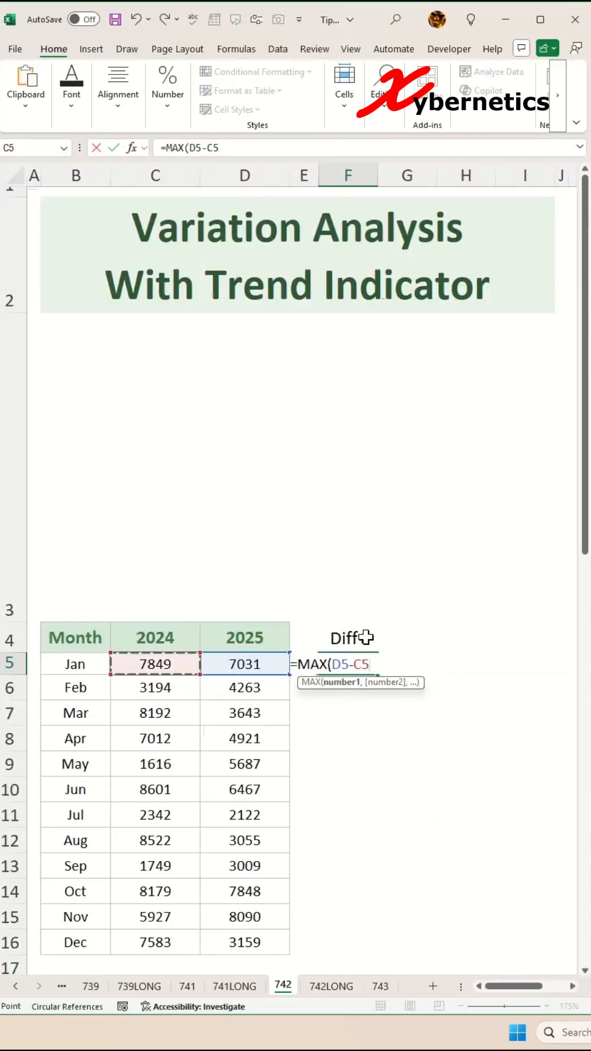
text(,0)
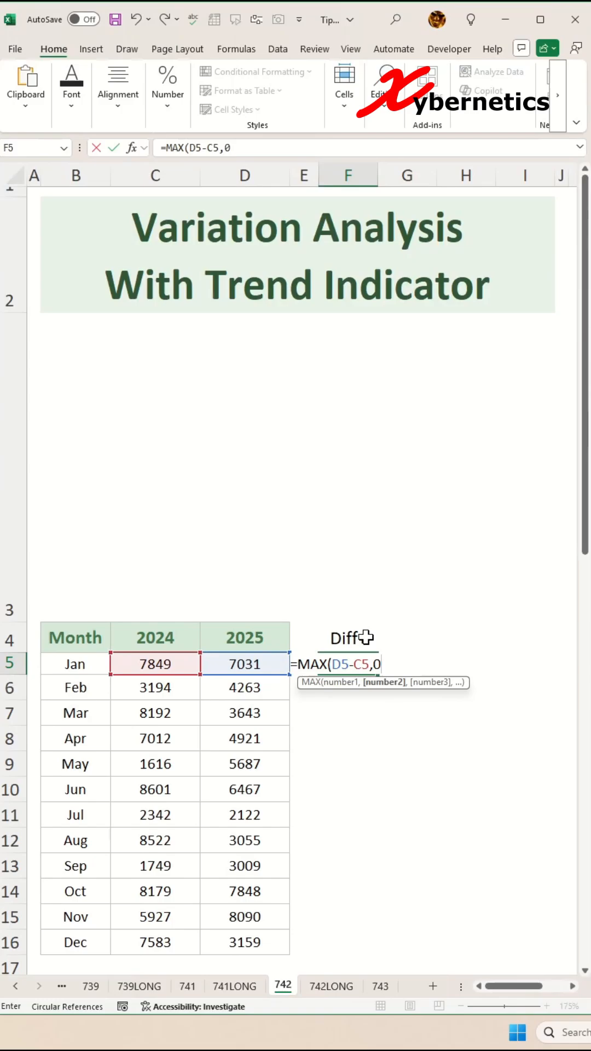
text())
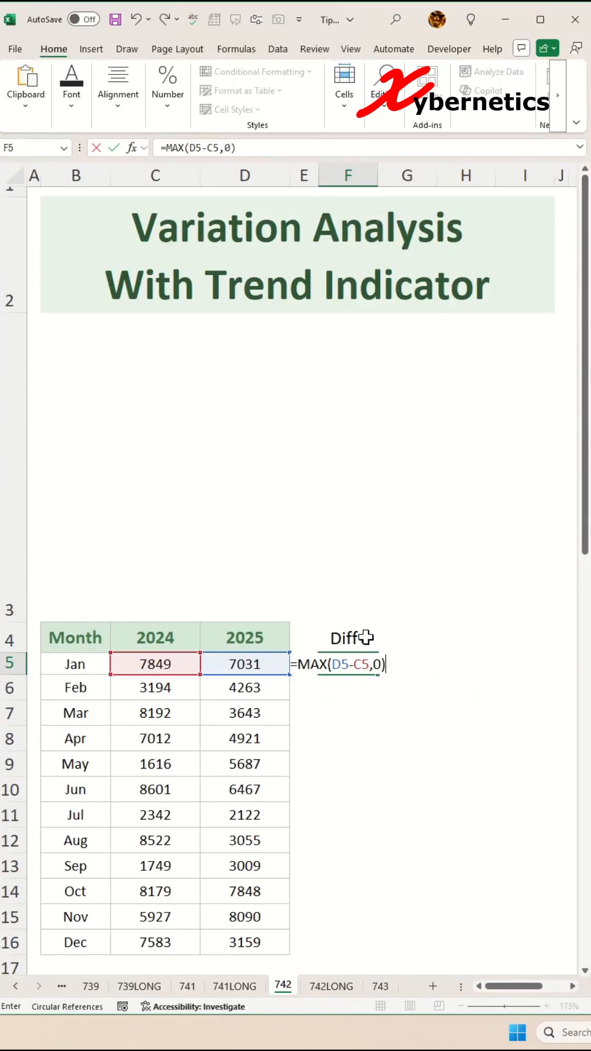
key(Return)
- Add a Diff- header in G4 and copy the Diff+ formula text for reuse
key(Up)
key(Up)
key(Right)
text(v)
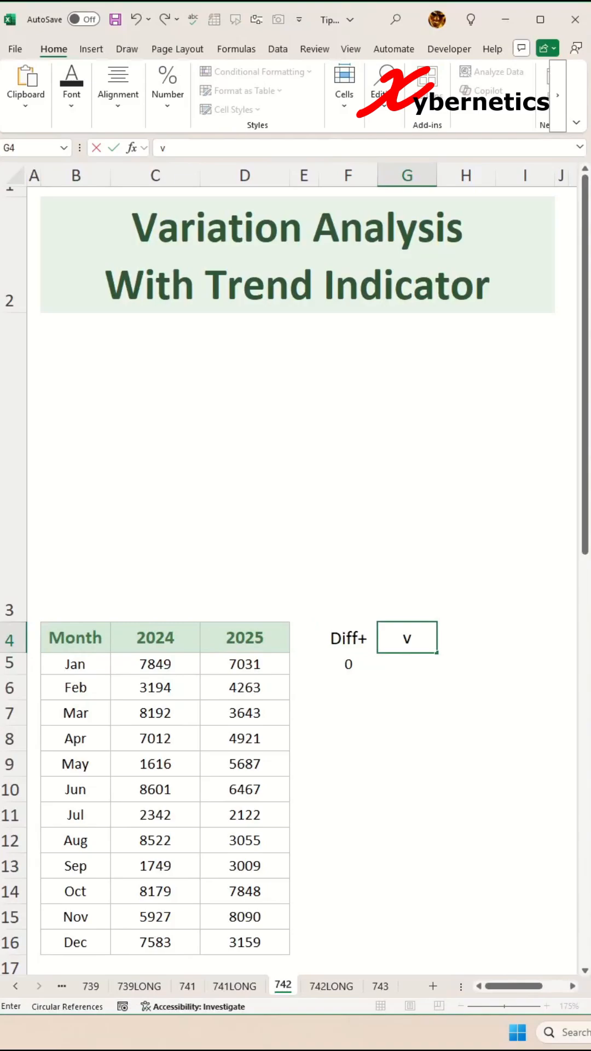
key(BackSpace)
text(Diff-)
key(Return)
key(Left)
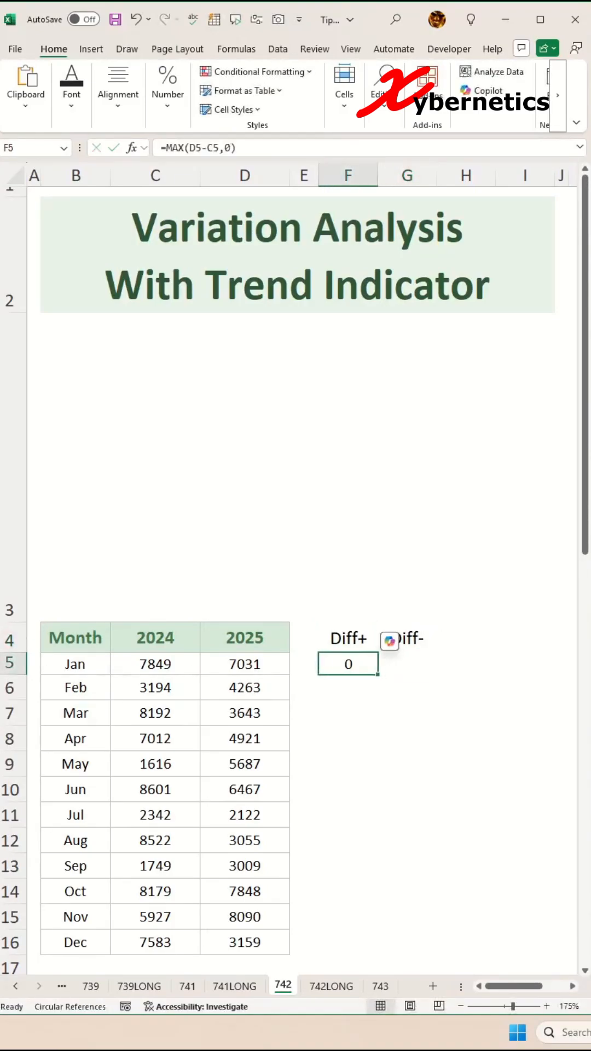
key(F2)
drag(246, 147, 161, 147)
key(ctrl+c)
key(Escape)
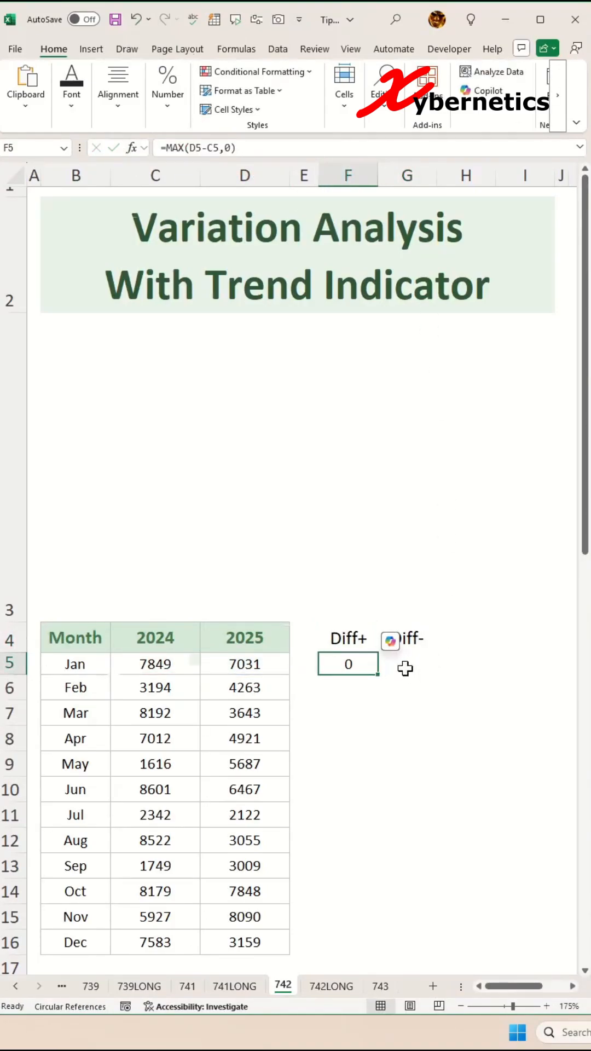
- Paste into G5 and rework it to =MAX(C5-D5,0), showing January's fall of 818
key(Right)
key(ctrl+v)
click(366, 665)
key(BackSpace)
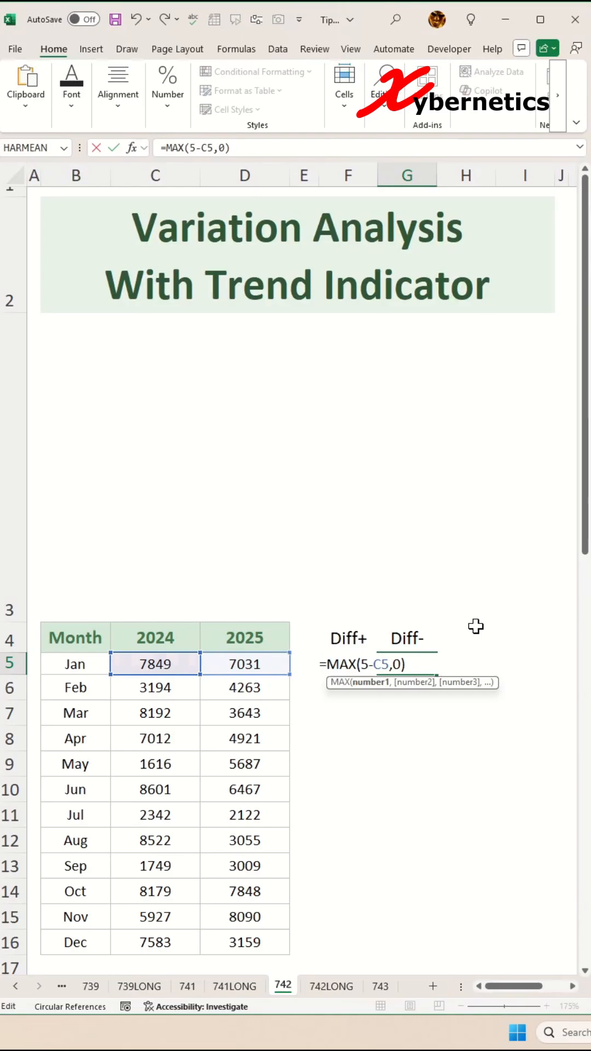
text(C)
key(Right)
key(Right)
key(BackSpace)
text(D)
key(Return)
key(Up)
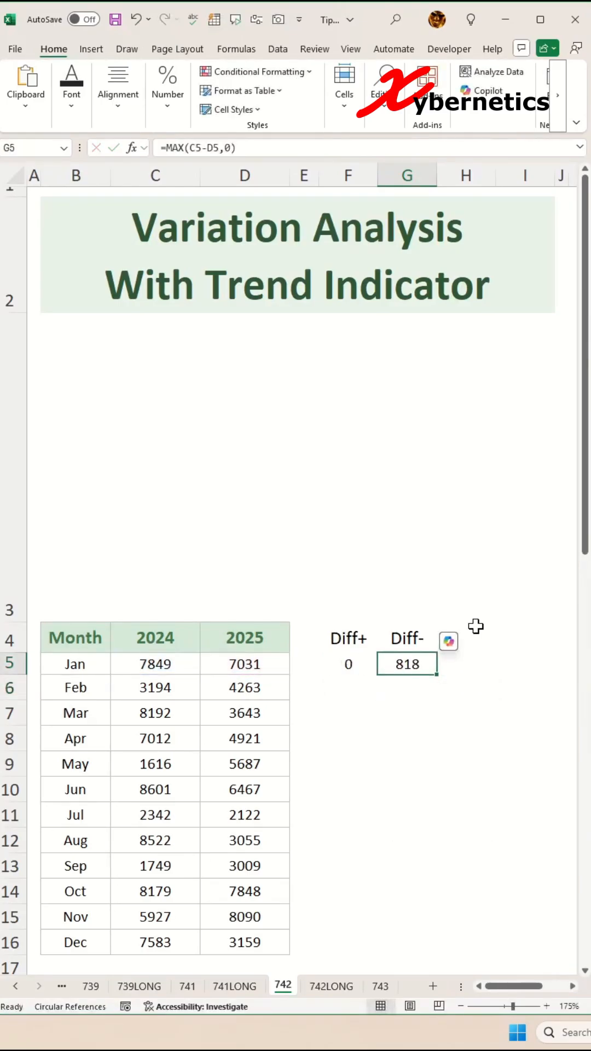
- Add a Max1 header in H4 with =MAX(C$5:D$5) in H5, showing 7849
click(466, 664)
text(Max)
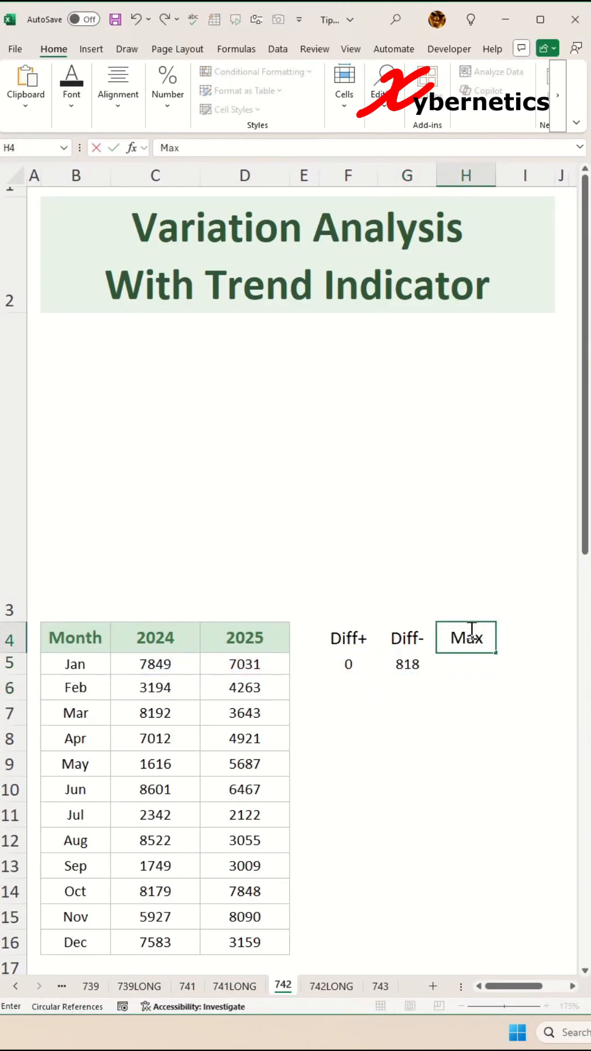
text(1)
key(Return)
text(=MAX()
click(267, 665)
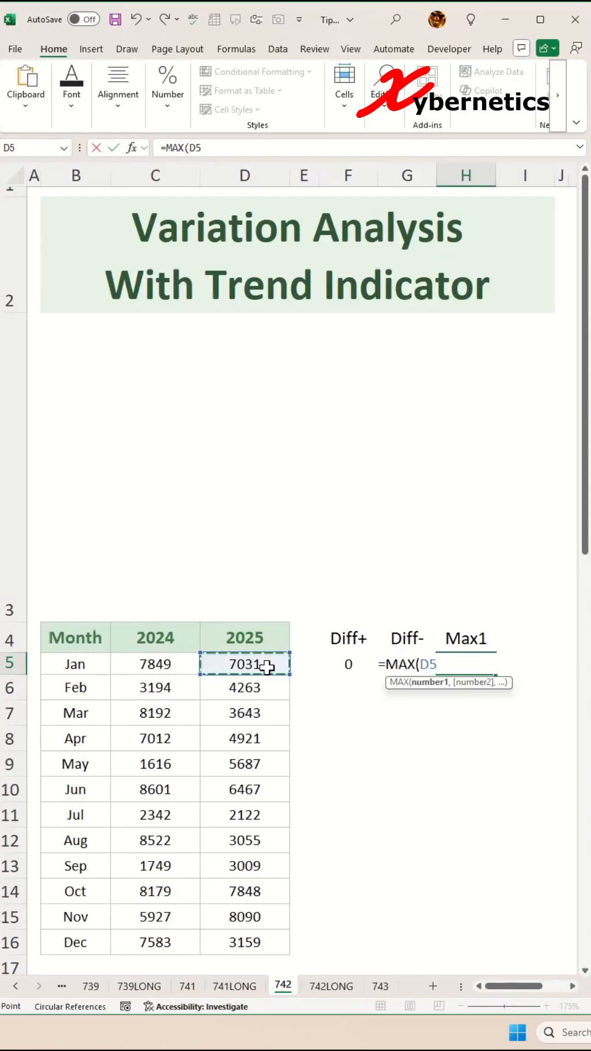
drag(268, 666, 173, 667)
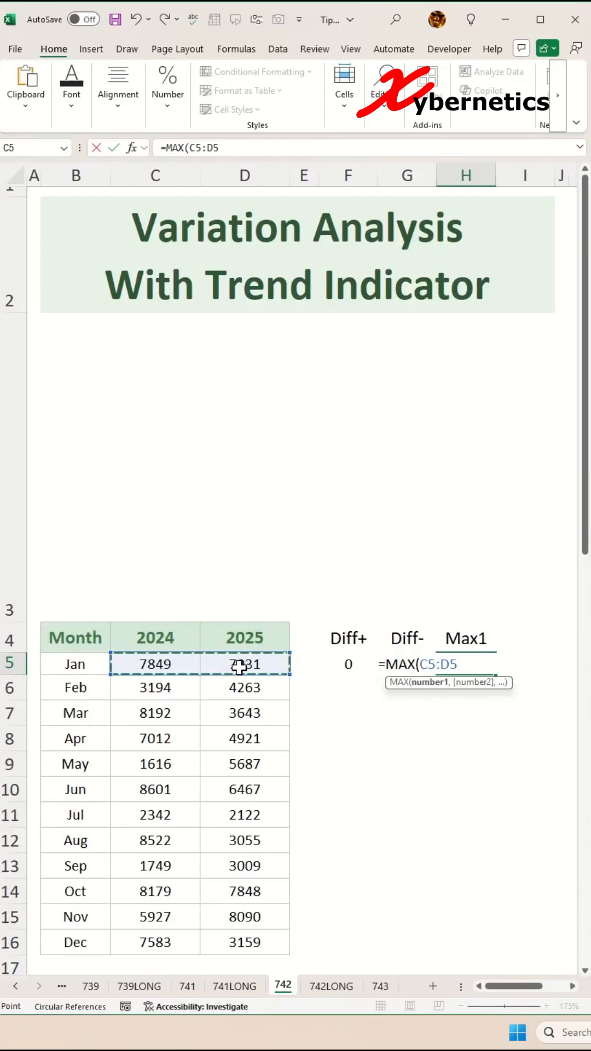
key(F4)
key(F4)
key(Return)
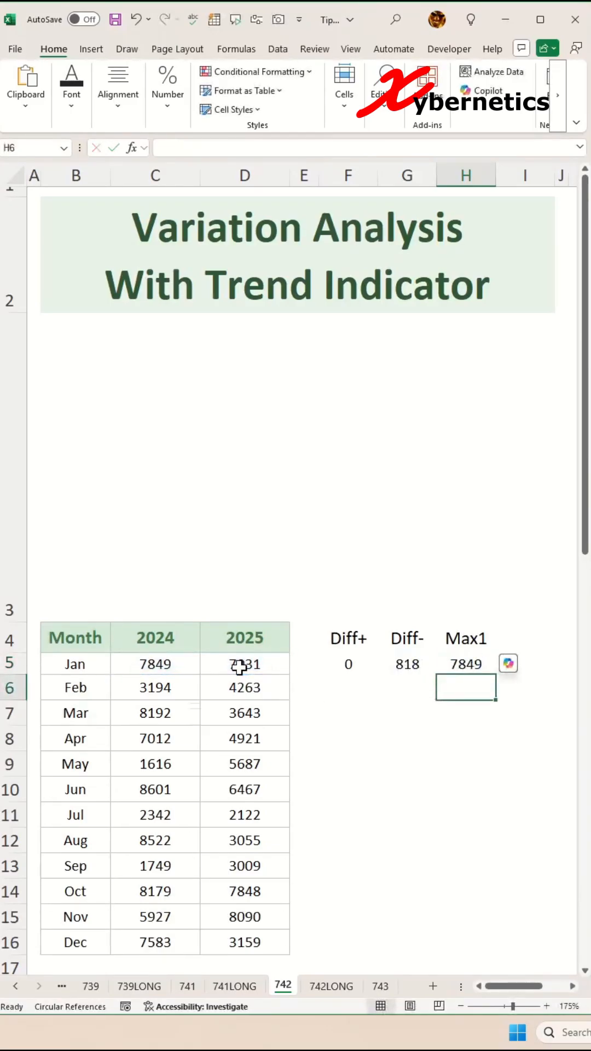
- Add a Max2 header in I4 and copy the Max1 formula into I5
click(508, 636)
text(Max2)
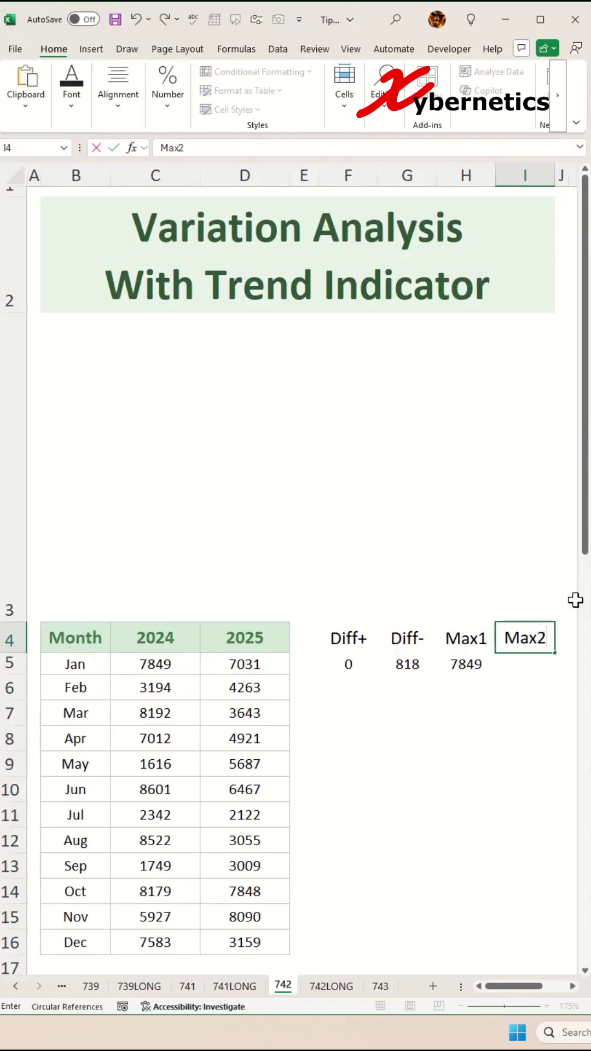
key(Return)
key(Left)
key(F2)
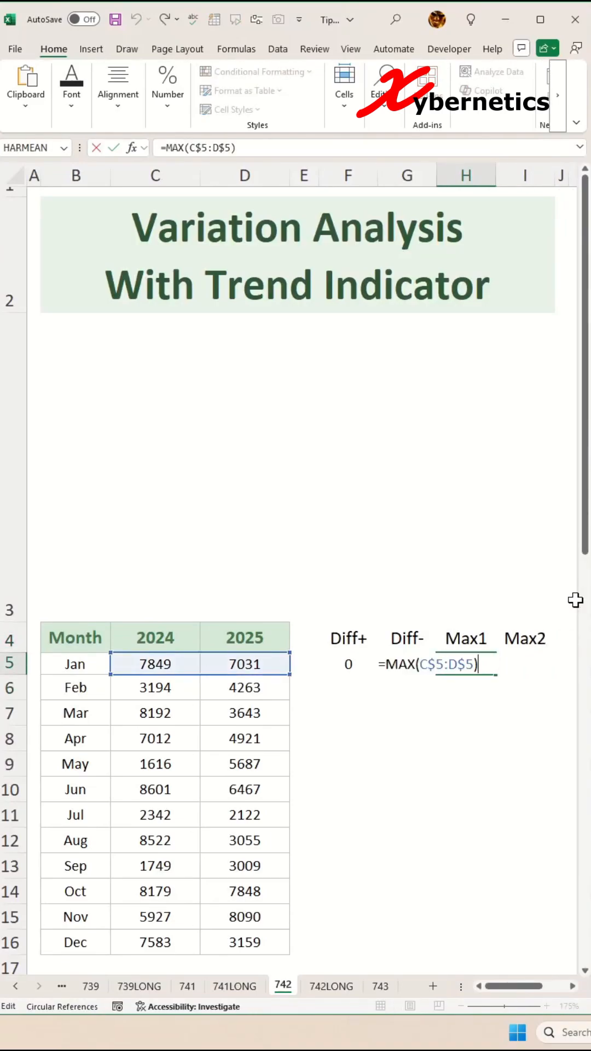
key(Escape)
key(ctrl+c)
key(Right)
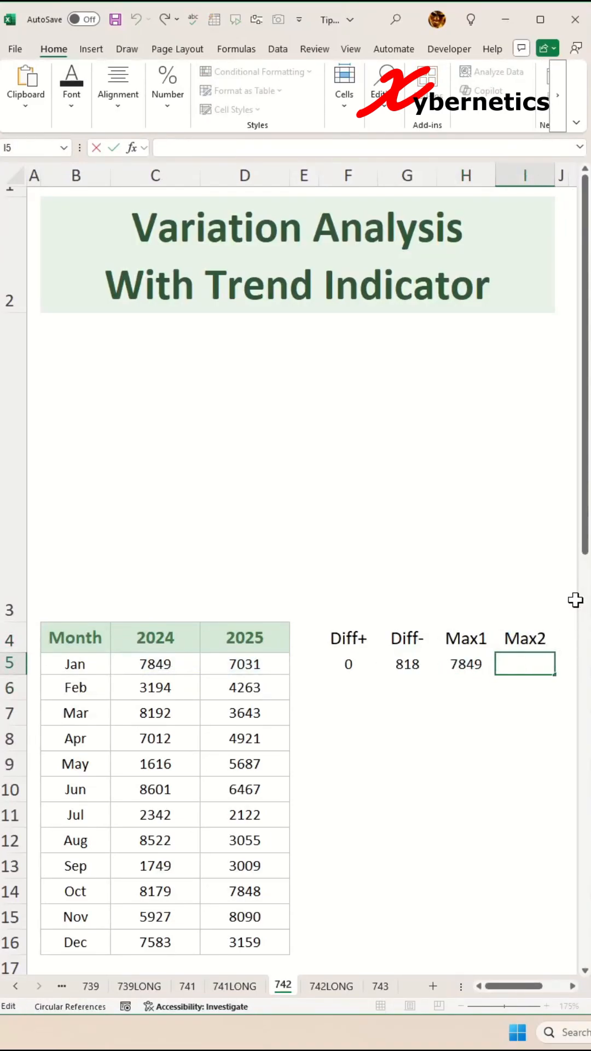
key(ctrl+v)
key(Return)
- Select January's four helper formulas F5:I5 ready to fill down
click(356, 661)
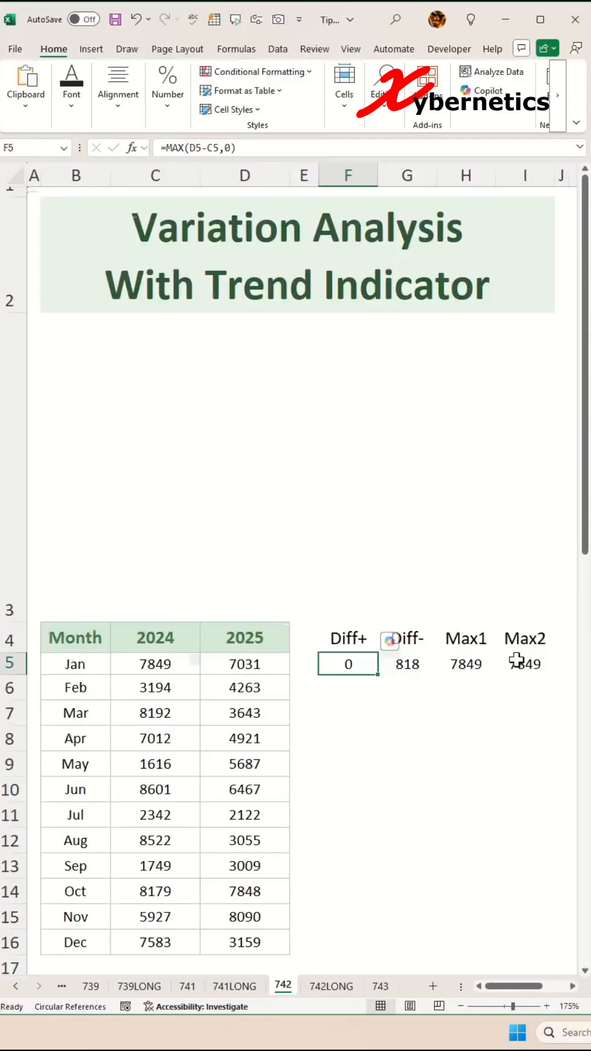
mouse_move(348, 663)
mouse_down()
mouse_move(525, 664)
mouse_move(550, 952)
mouse_up()
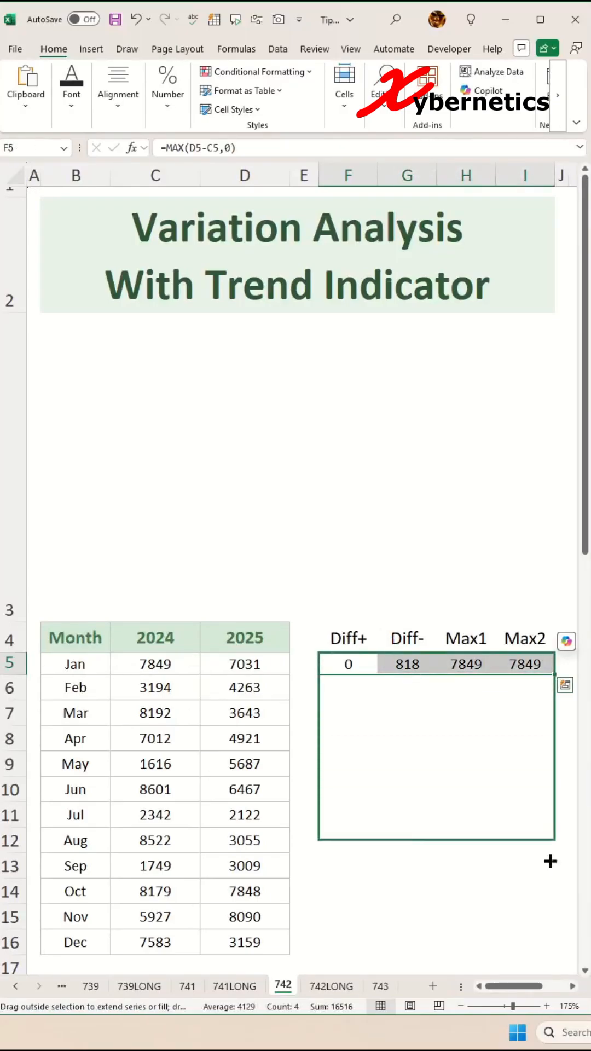
- Fill the helpers through December, then select B4:D16 plus H4:I16
click(65, 210)
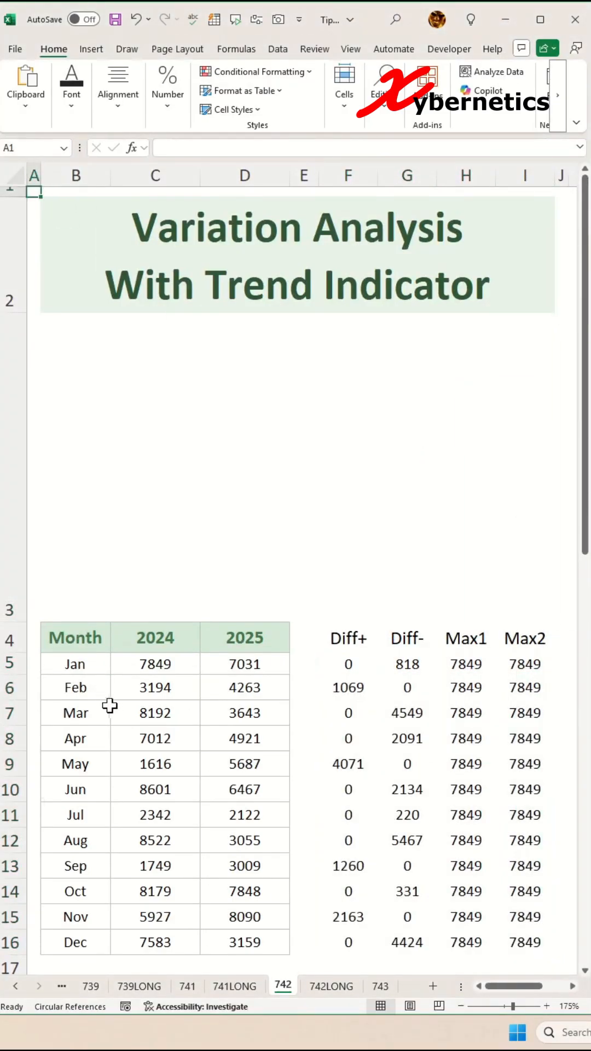
click(76, 638)
key(ctrl+shift+Down)
key(ctrl+shift+Right)
drag(466, 638, 517, 936)
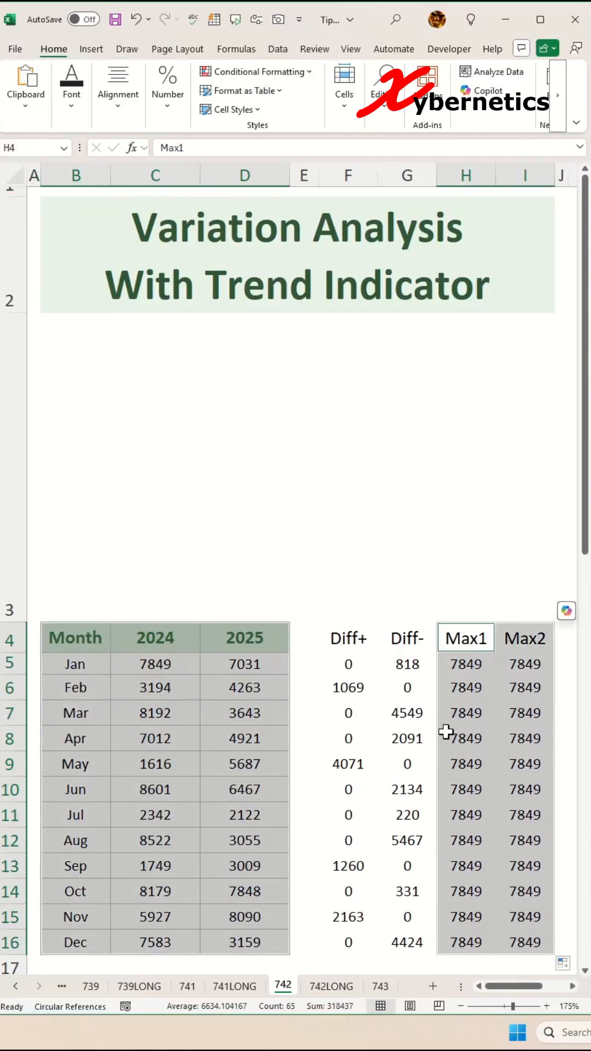
- Insert a clustered column chart and fit it between the title and the table
key(alt+F1)
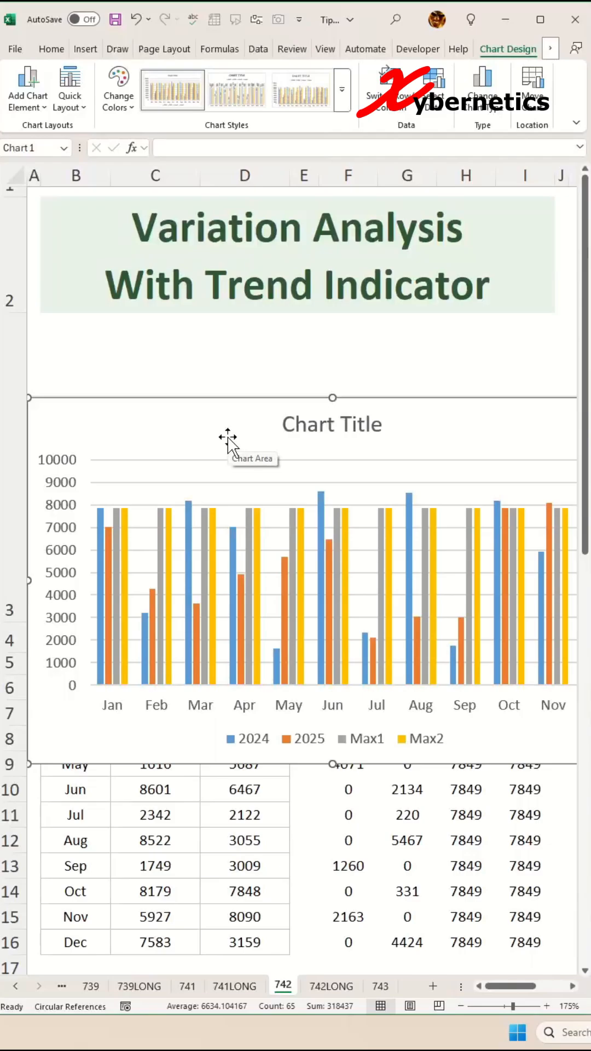
drag(206, 436, 219, 355)
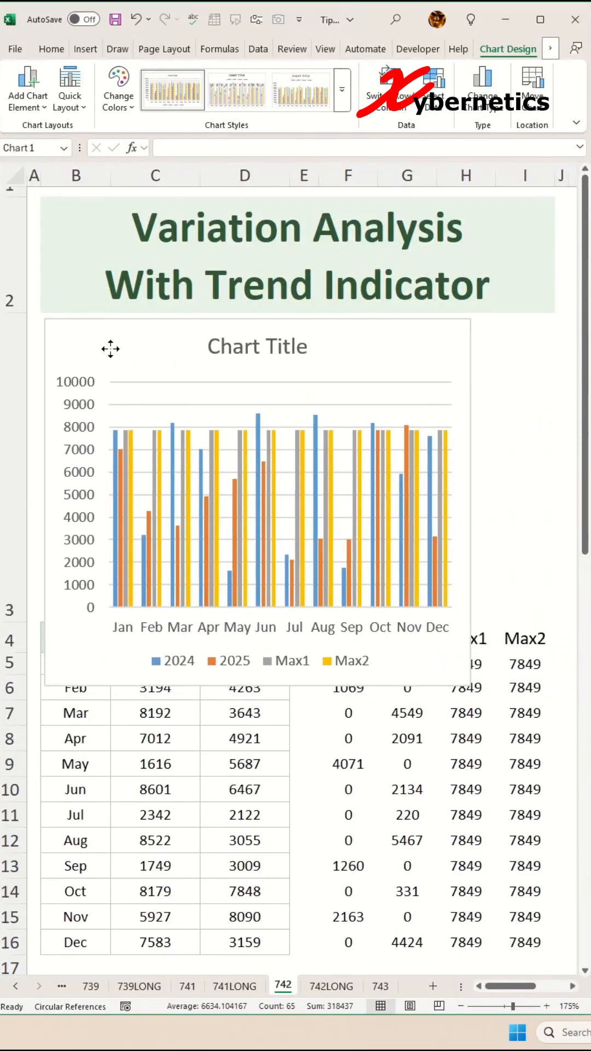
drag(588, 692, 528, 627)
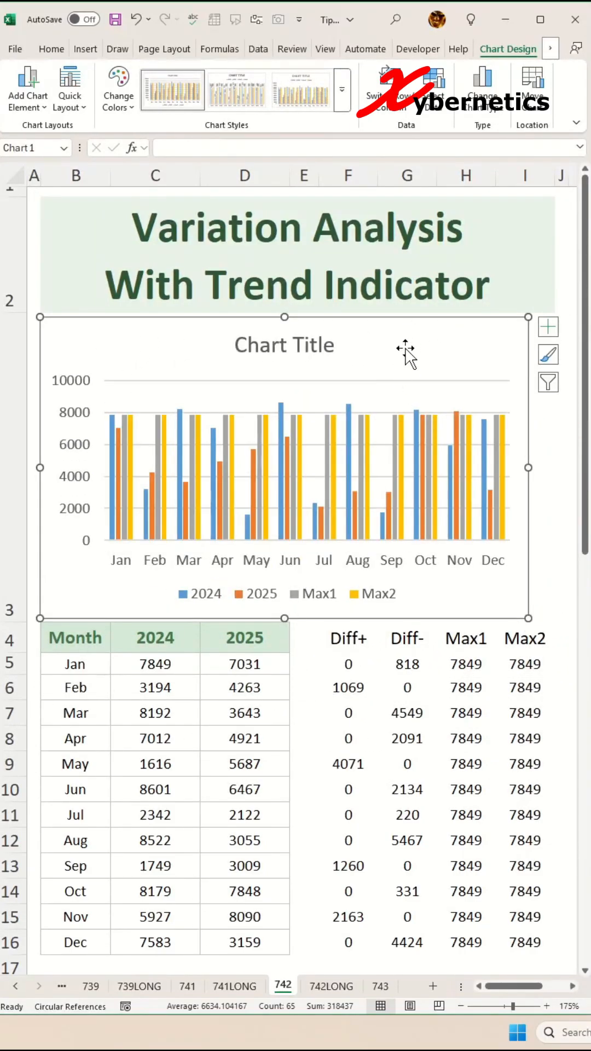
- In Select Data, uncheck the Max1 and Max2 series so only 2024 and 2025 show
right_click(409, 351)
click(456, 578)
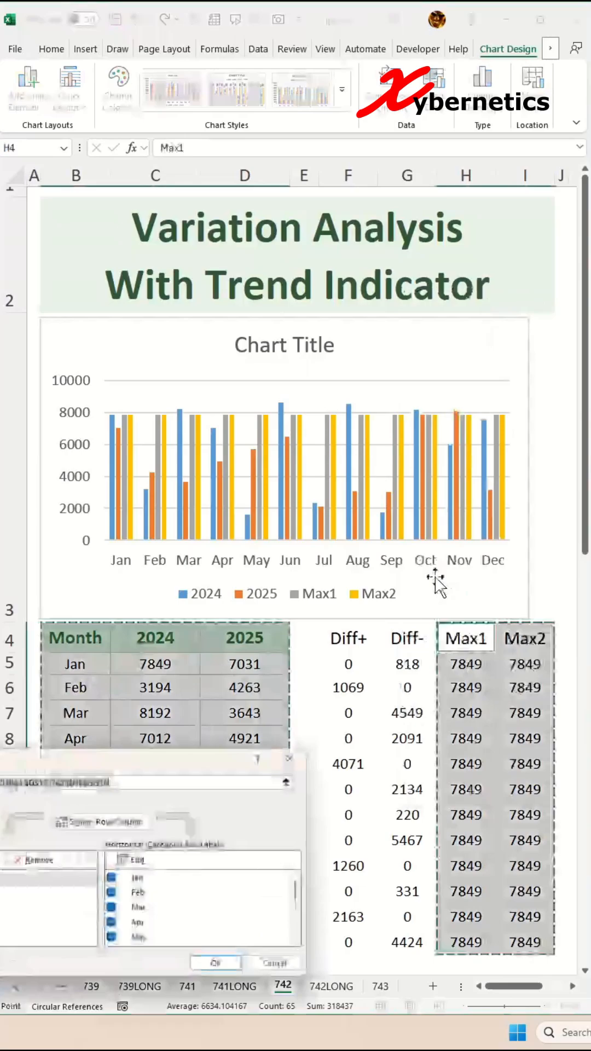
drag(189, 768, 333, 485)
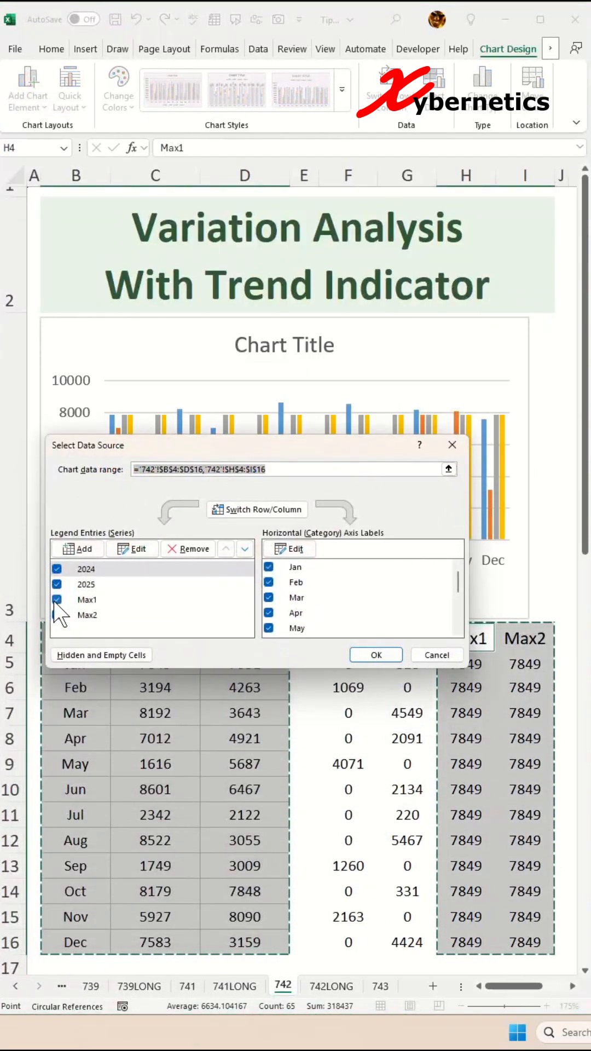
click(57, 599)
click(57, 615)
click(376, 655)
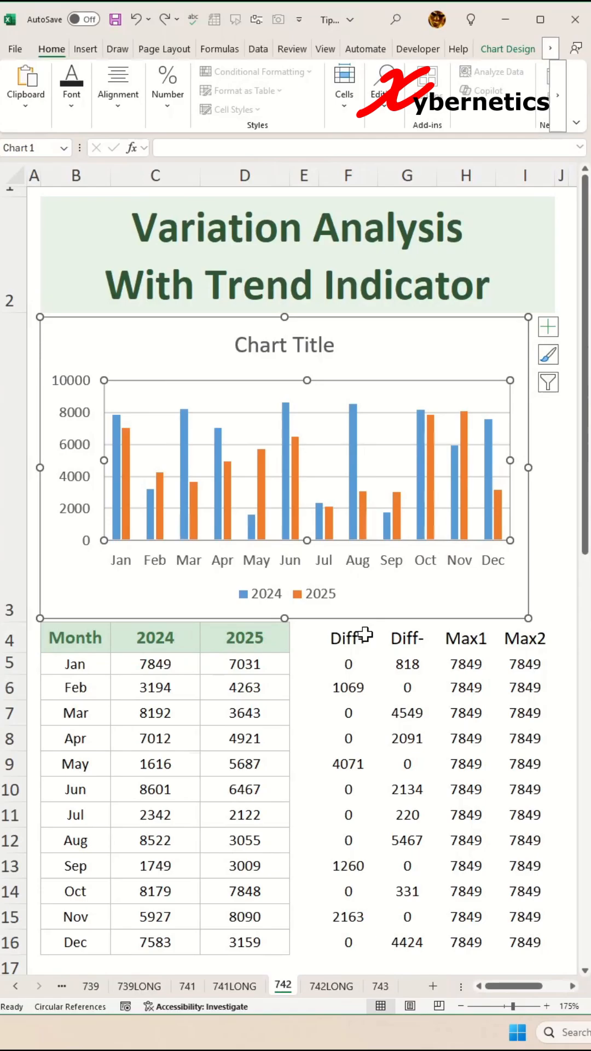
- Format the 2025 series with 25% Series Overlap and 100% Gap Width
click(429, 448)
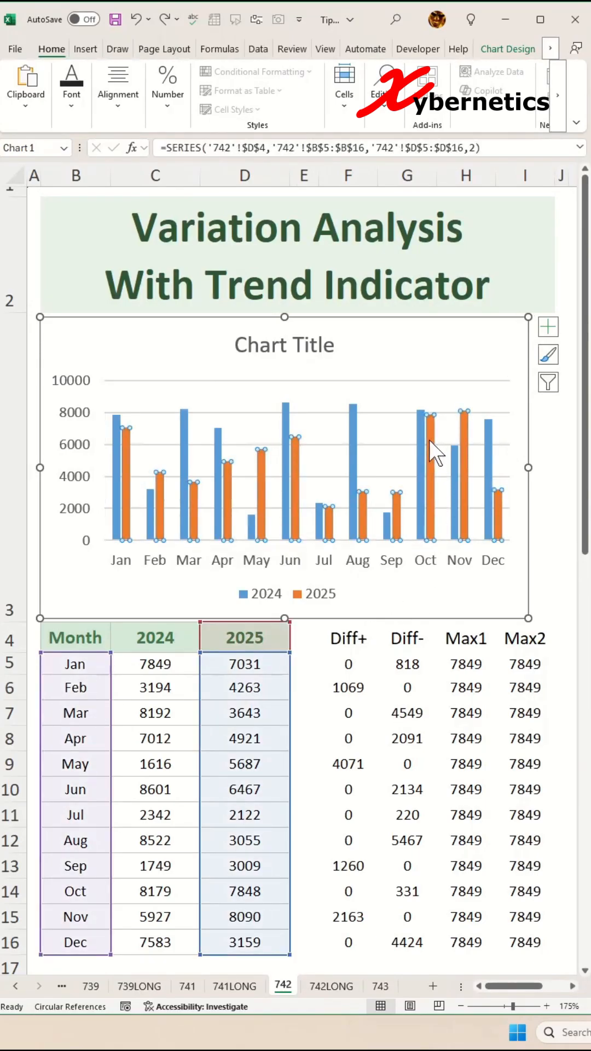
double_click(430, 447)
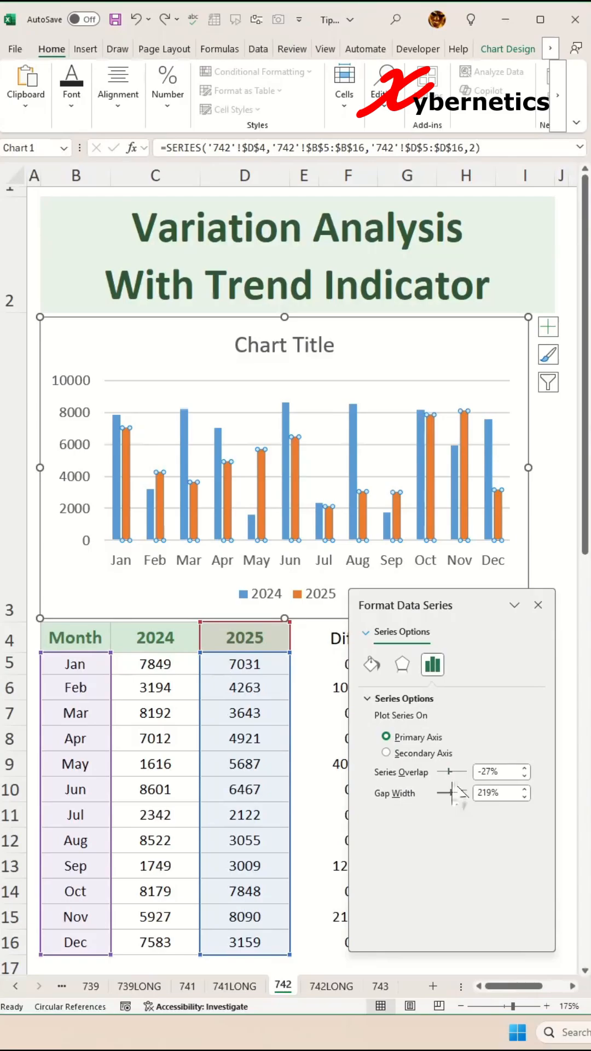
click(497, 770)
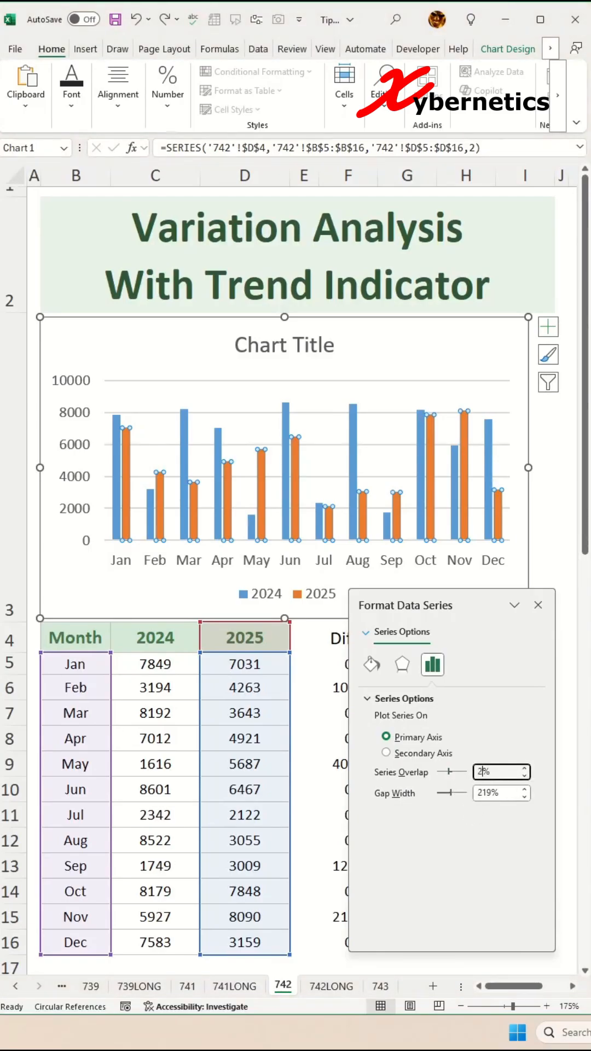
text(25)
key(Tab)
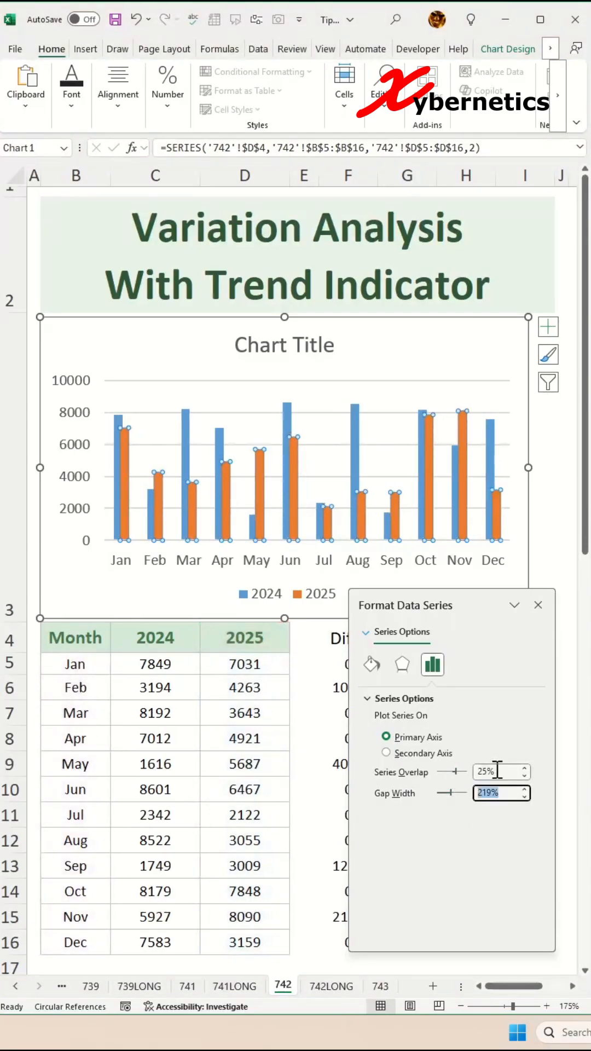
text(100)
text(%)
key(Return)
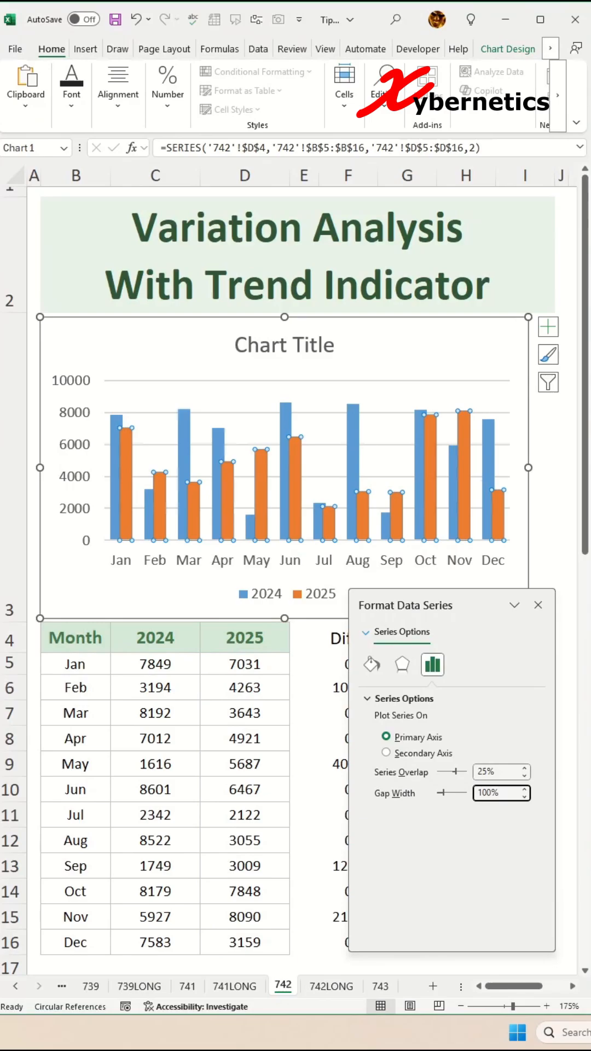
key(Escape)
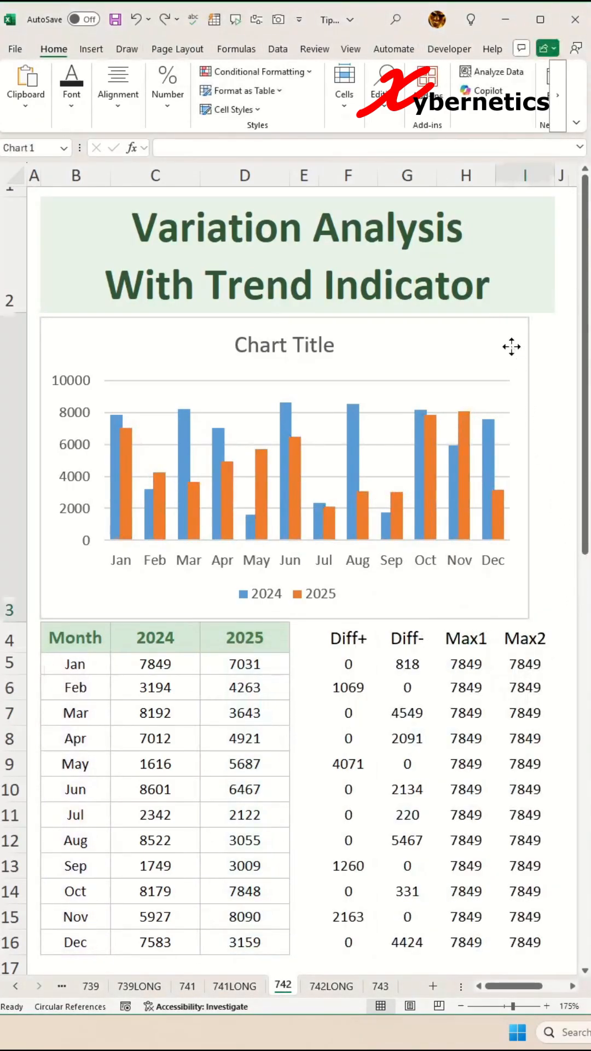
- Add error bars to the chart and set the 2024 bars to No Cap with custom amounts
click(548, 329)
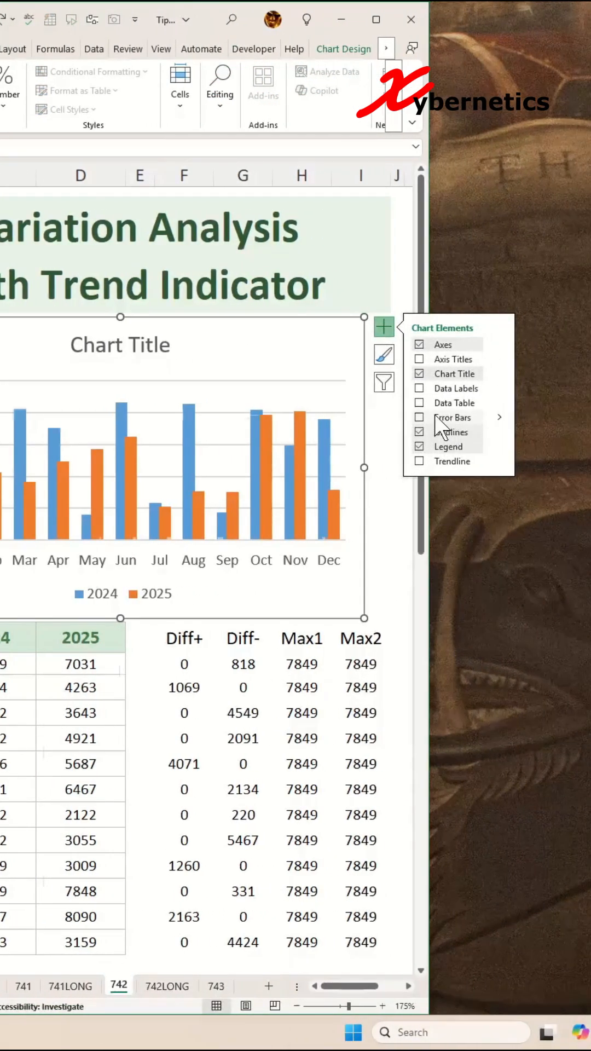
click(420, 417)
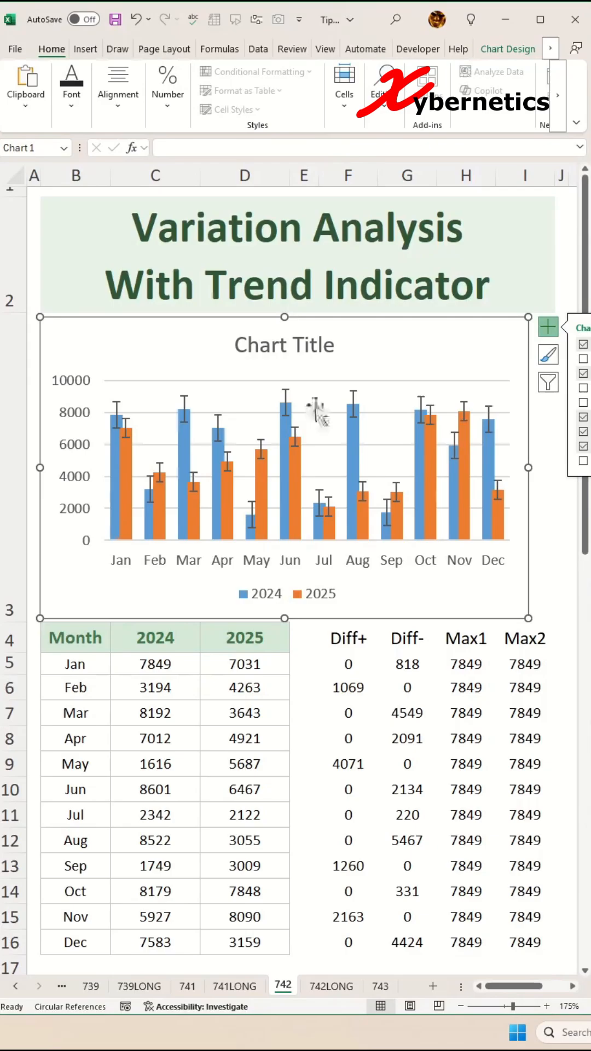
click(117, 415)
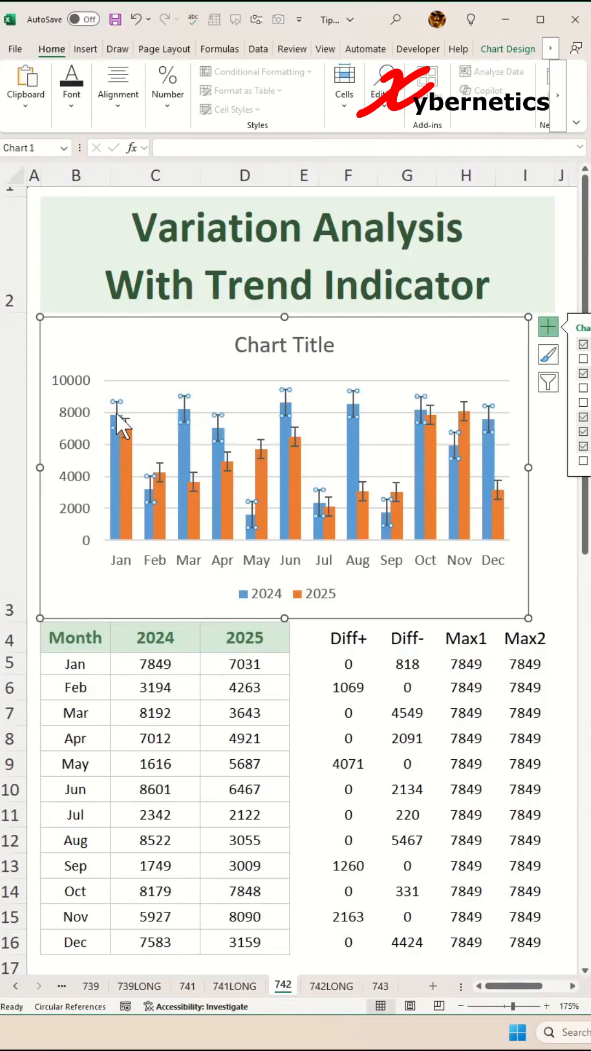
double_click(122, 423)
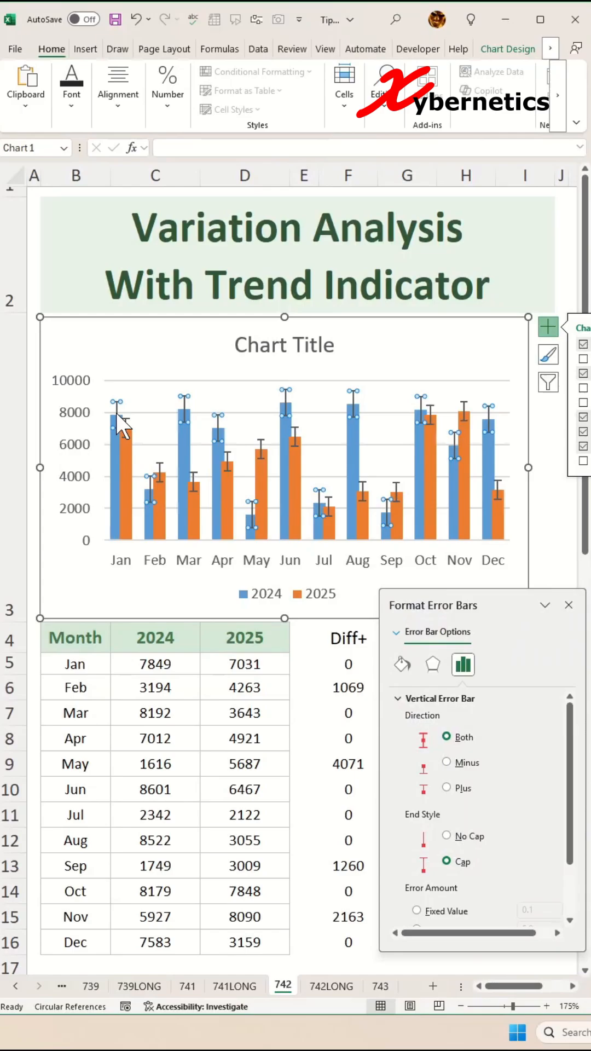
click(448, 836)
scroll(479, 846, down, 1)
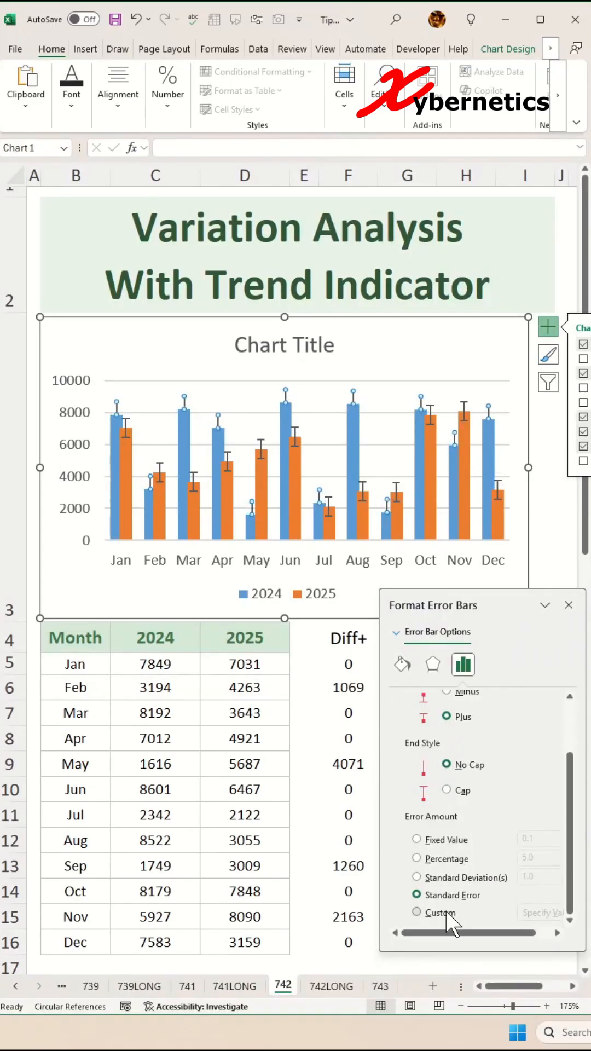
click(417, 913)
click(542, 913)
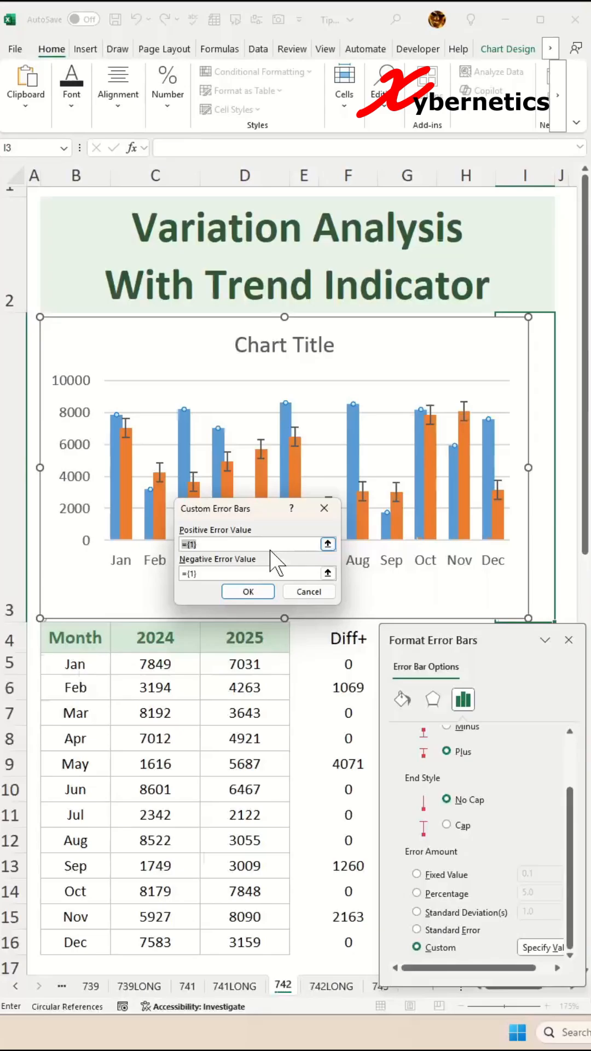
- Specify Diff+ values F5:F16 as the 2024 bars' positive error amounts
click(328, 545)
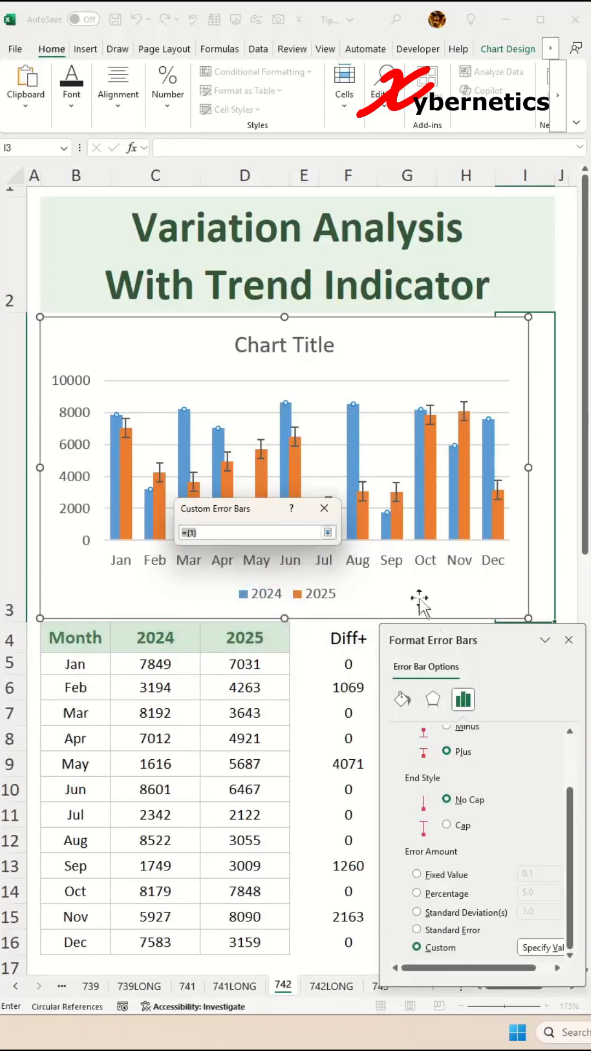
drag(403, 641, 156, 612)
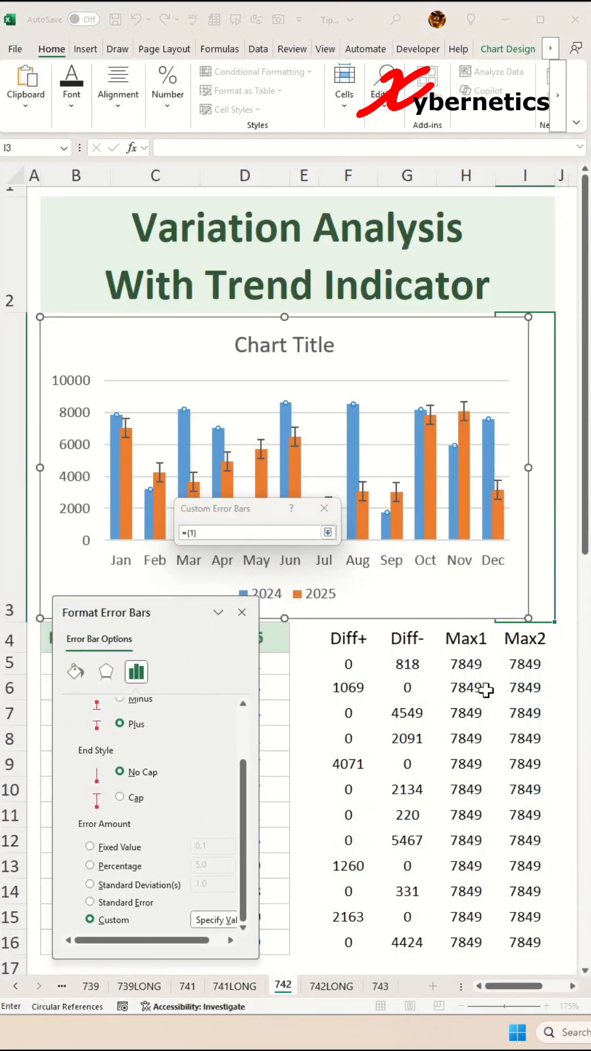
drag(355, 663, 350, 942)
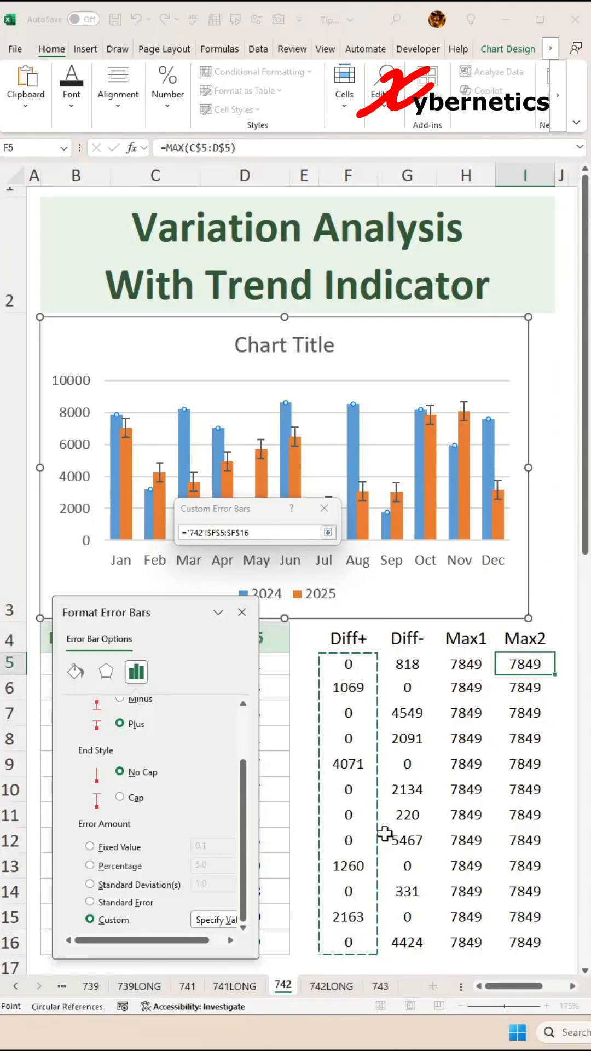
click(328, 532)
click(248, 592)
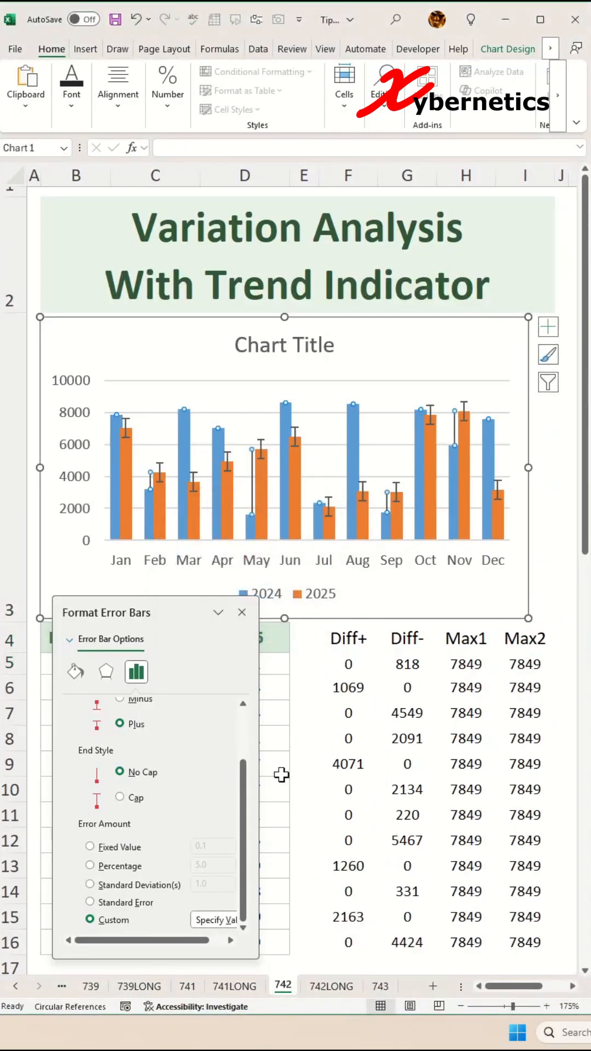
- Set the 2025 error bars to Plus direction, No Cap and custom amounts
click(125, 424)
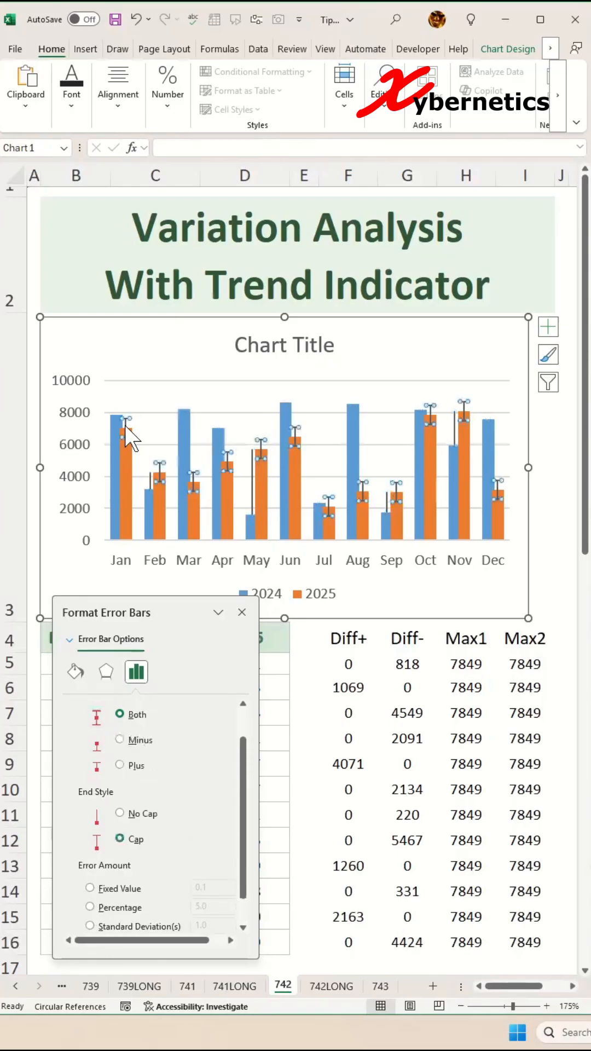
click(120, 765)
click(120, 813)
scroll(157, 855, down, 2)
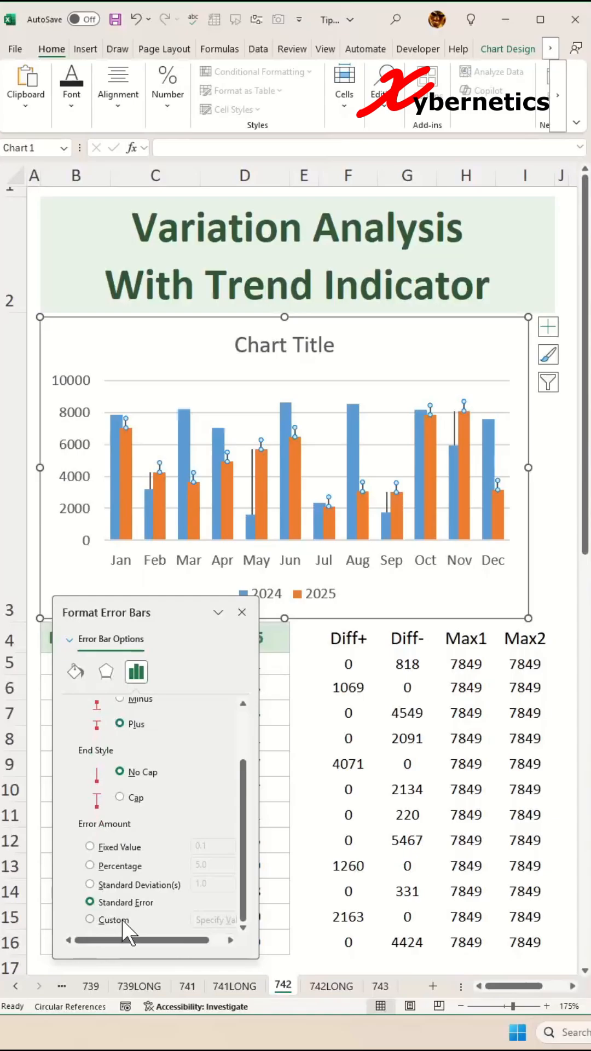
click(91, 920)
click(217, 920)
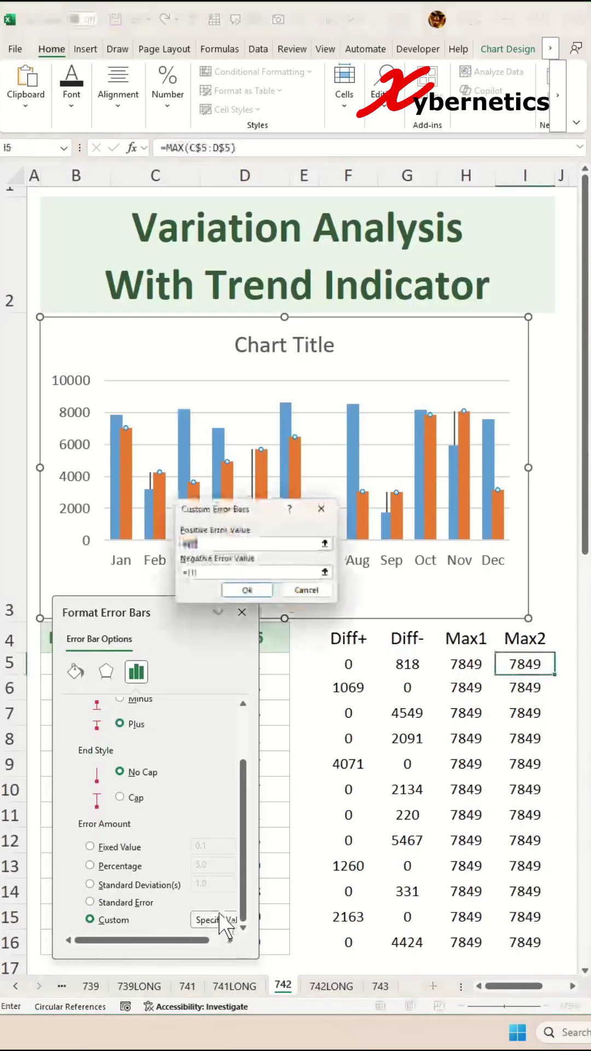
- Specify Diff- values G5:G16 as the 2025 bars' positive error amounts
click(327, 546)
drag(407, 664, 428, 942)
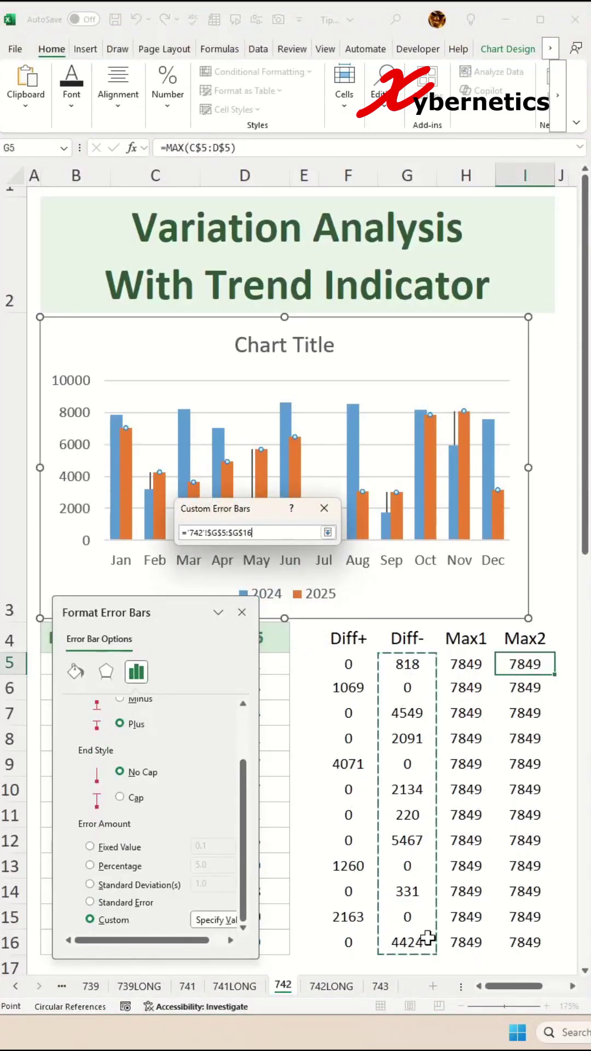
click(328, 532)
click(337, 575)
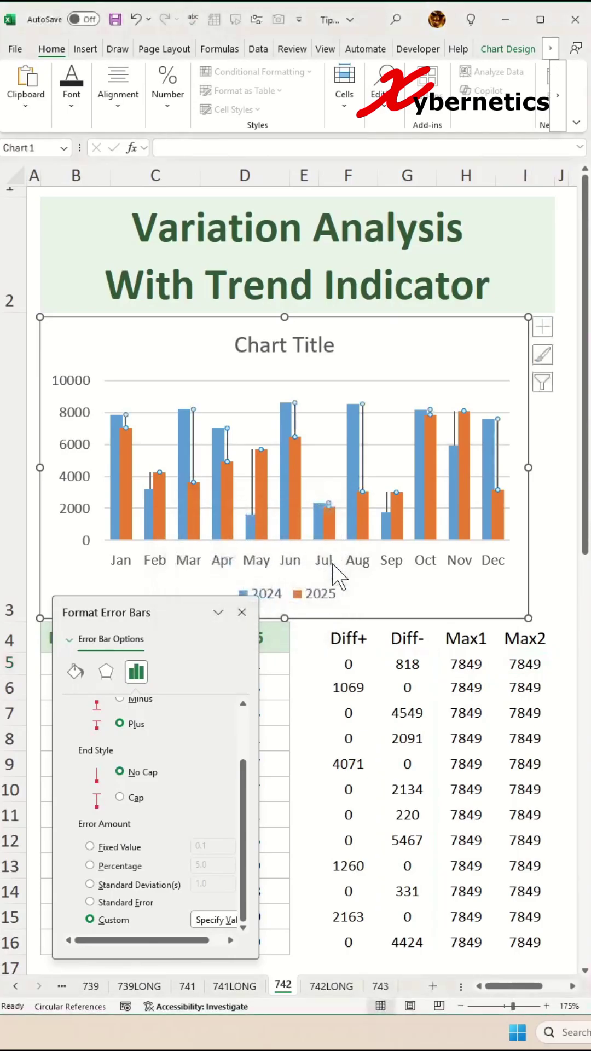
- Give the 2024 error bars a solid green line in Fill & Line
click(241, 612)
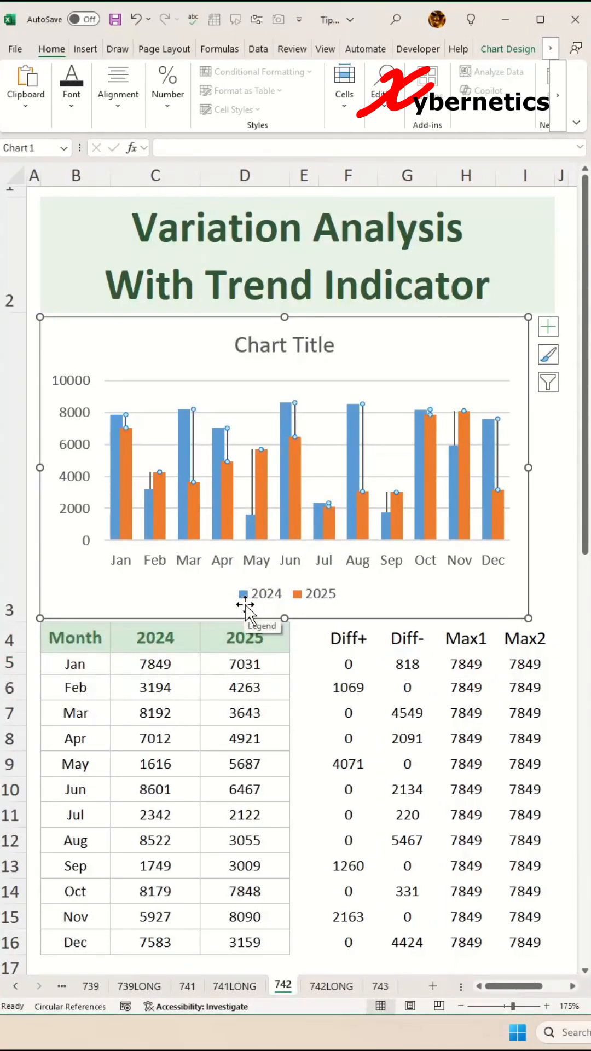
double_click(252, 490)
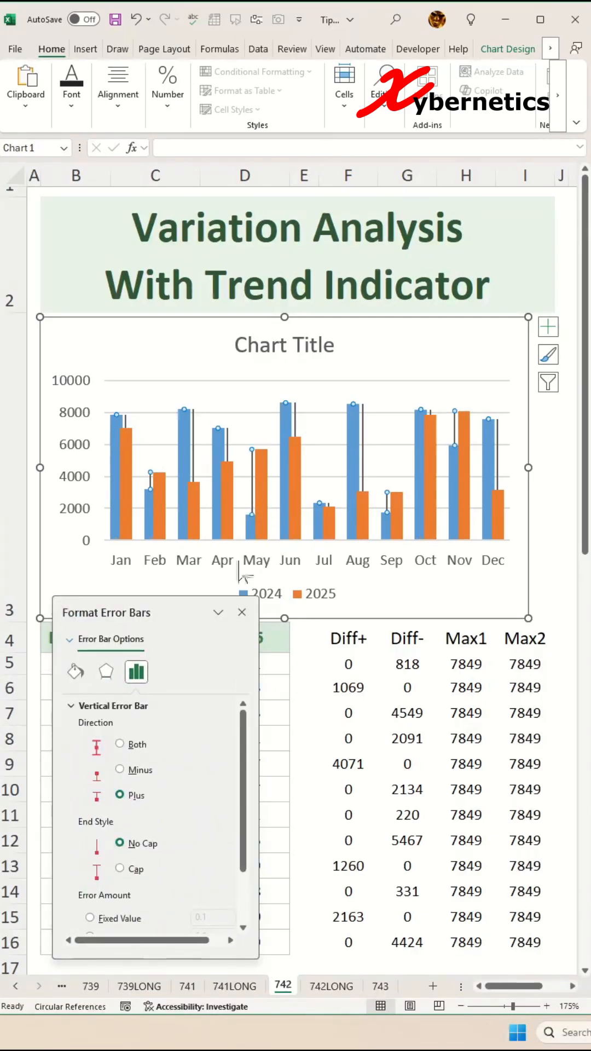
click(76, 672)
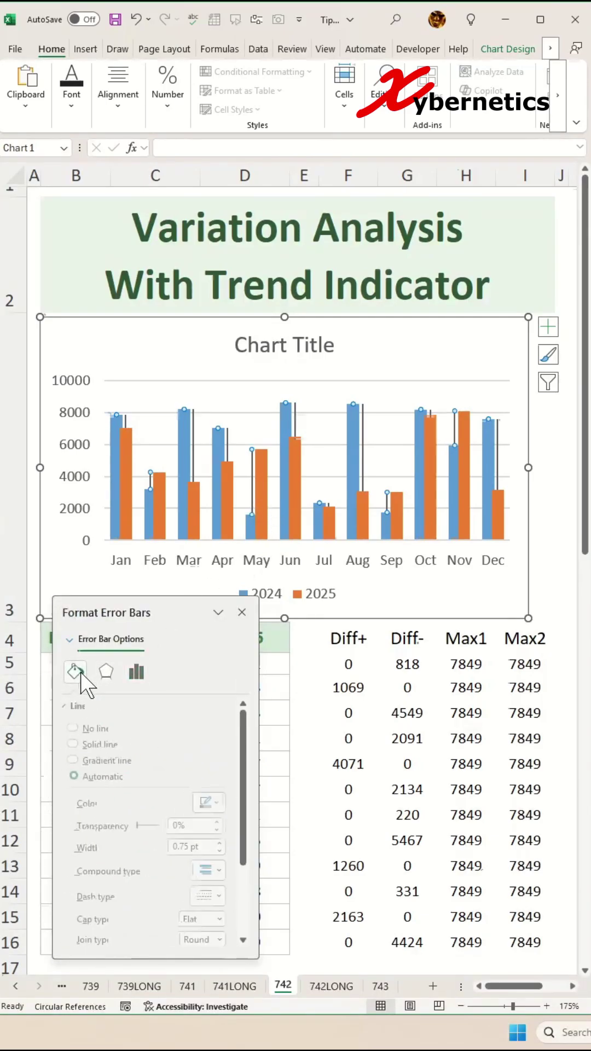
click(93, 746)
click(215, 803)
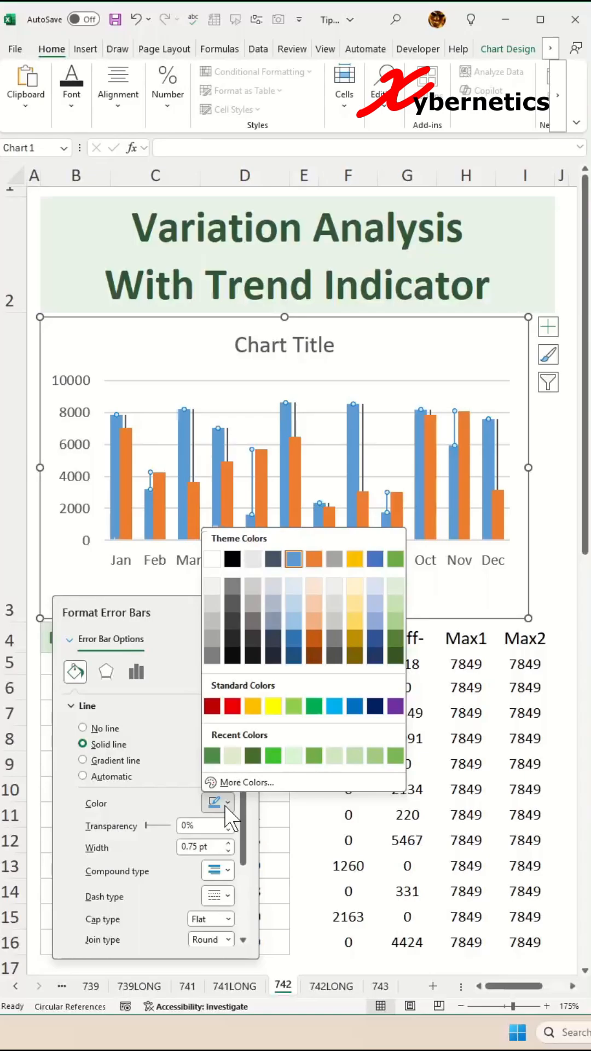
click(255, 756)
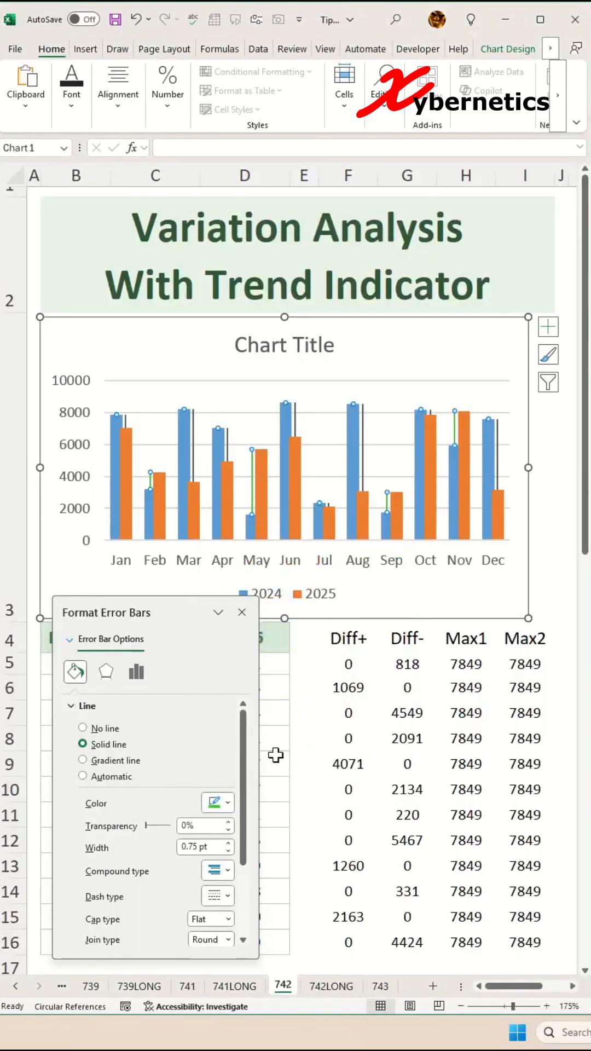
- Make the green 2024 bars dashed with an arrowhead end
click(226, 896)
click(238, 864)
scroll(164, 821, down, 3)
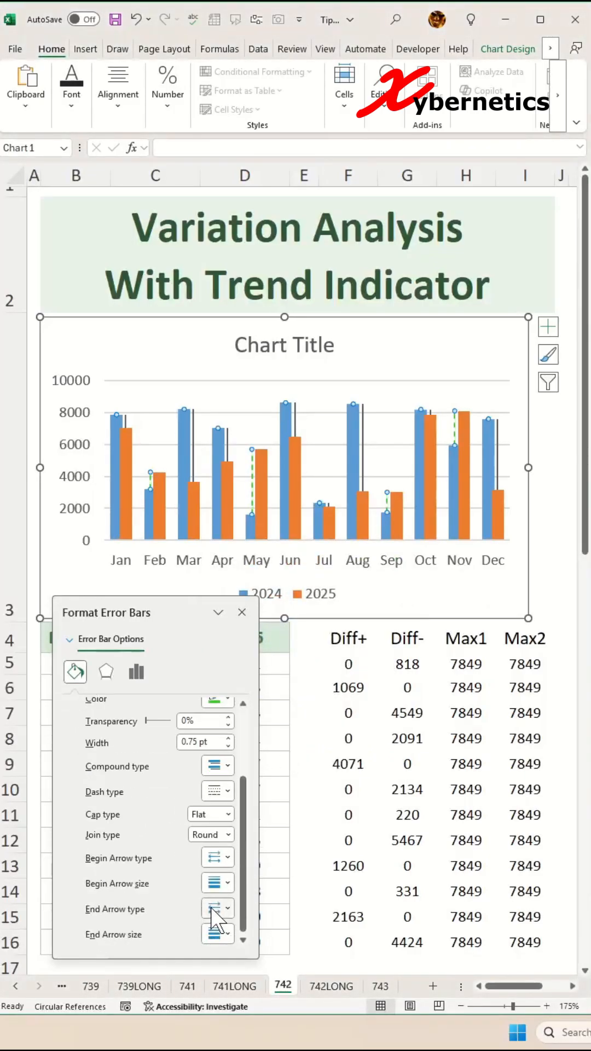
click(218, 905)
click(240, 951)
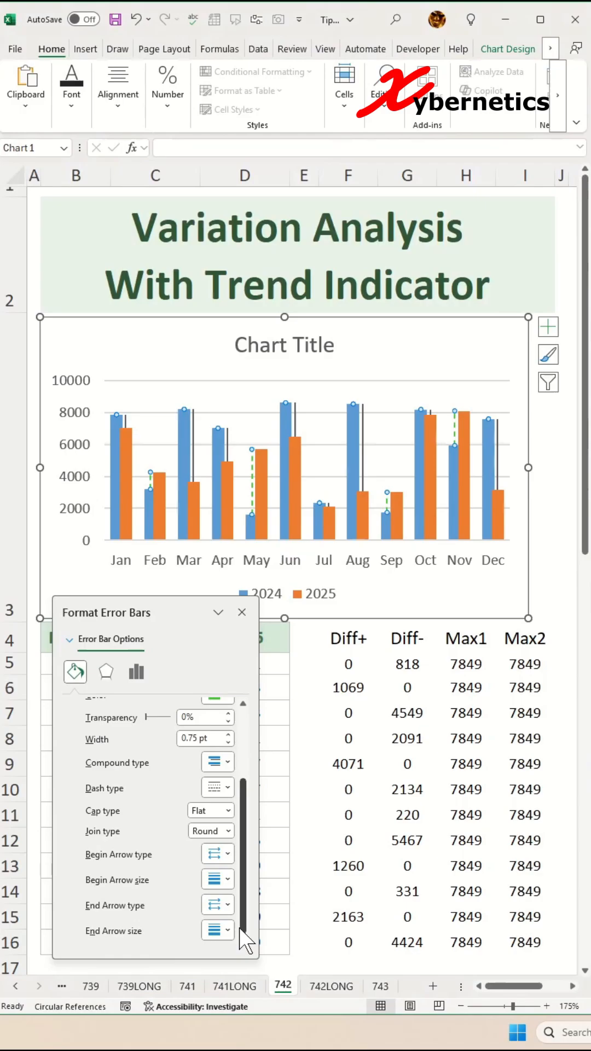
- Give the 2025 error bars a solid red line
click(295, 425)
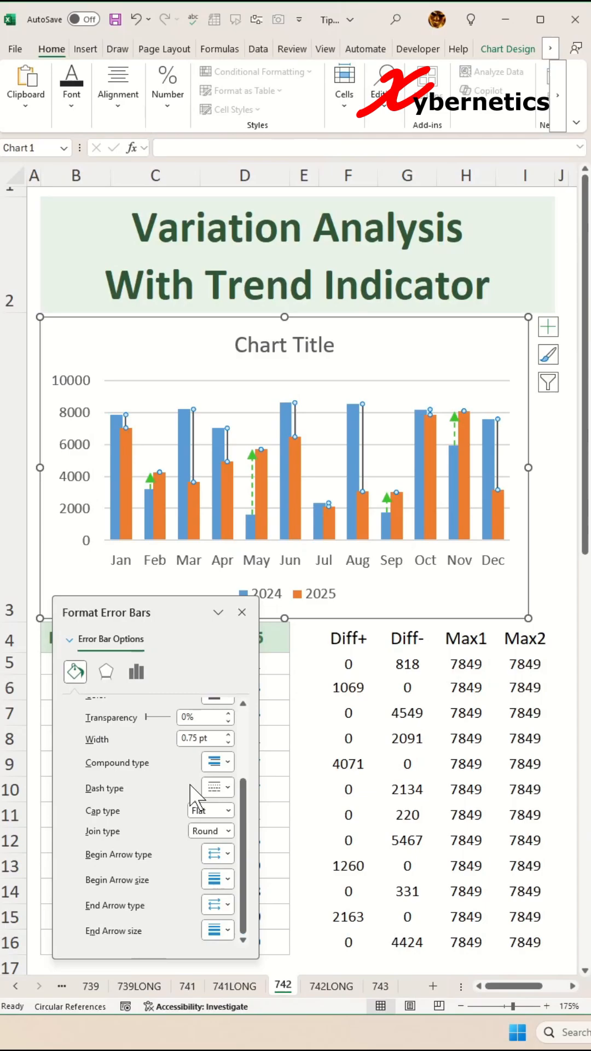
scroll(196, 792, up, 3)
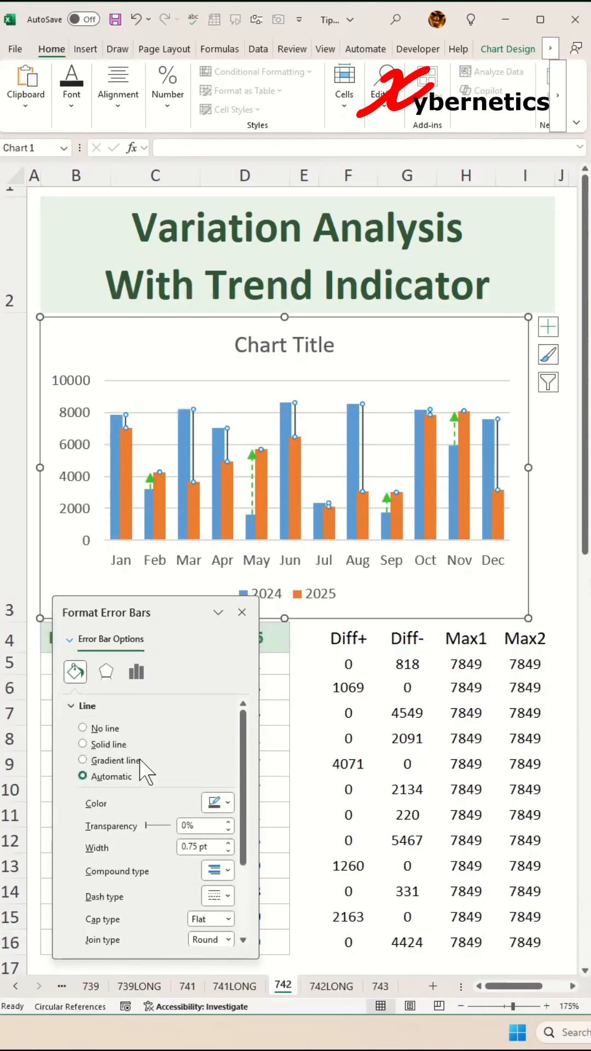
click(83, 744)
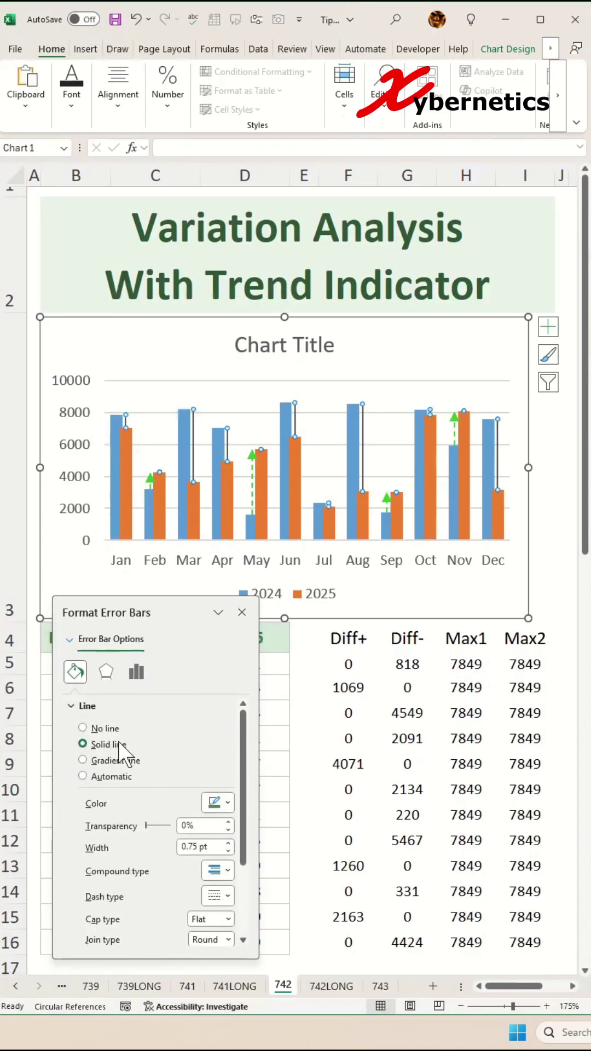
click(229, 803)
click(215, 702)
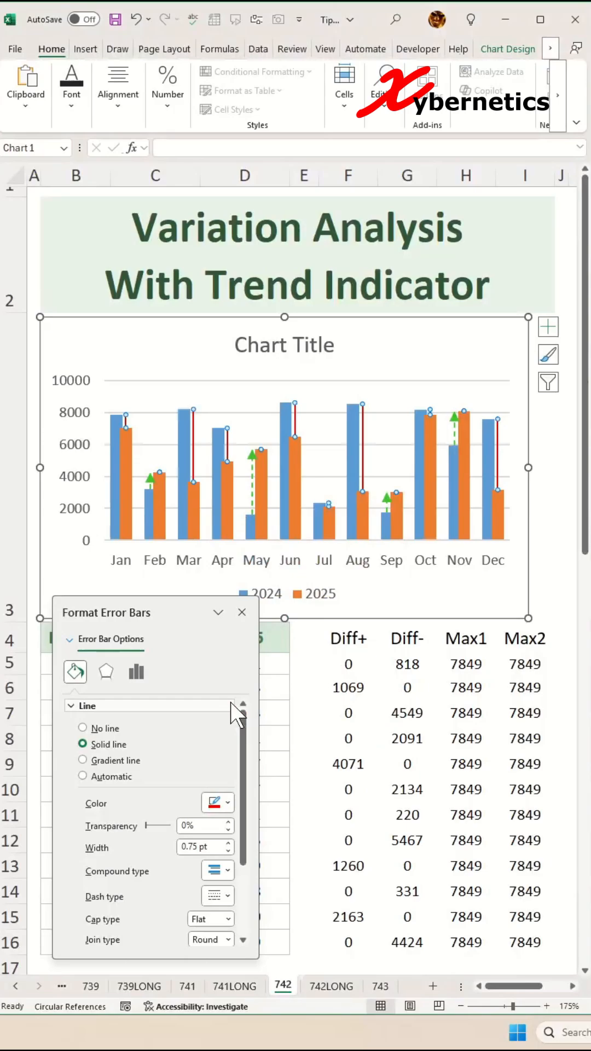
- Make the red 2025 bars dashed with a begin arrowhead pointing down, then deselect
click(228, 896)
click(224, 821)
scroll(227, 847, down, 3)
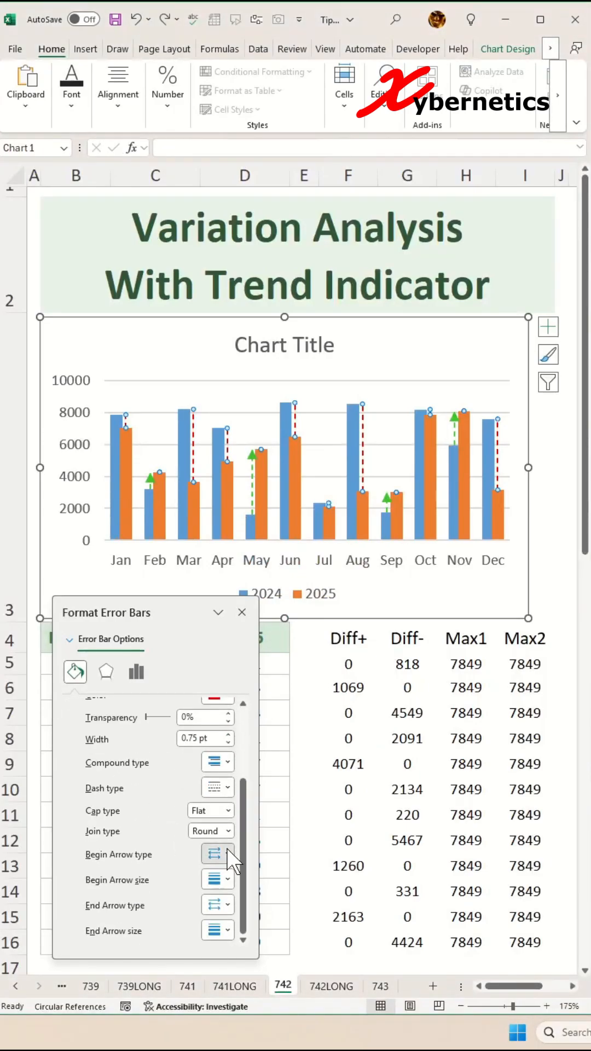
click(214, 855)
click(239, 883)
click(542, 534)
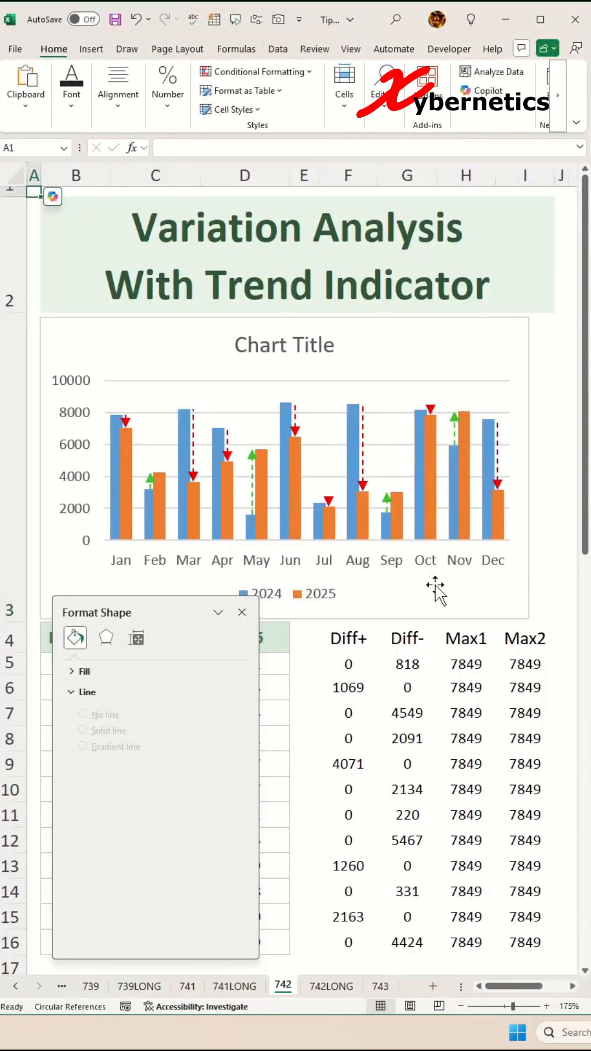